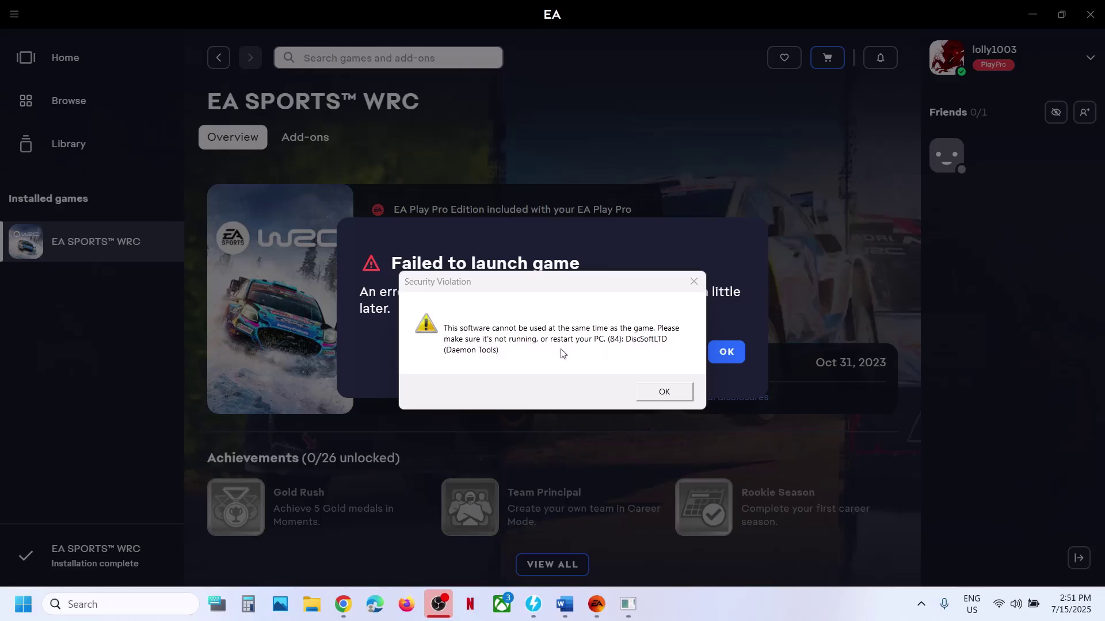
Step: Dismiss the Security Violation and failed-launch errors, then exit the DAEMON Tools Lite tray agent
left_click(666, 400)
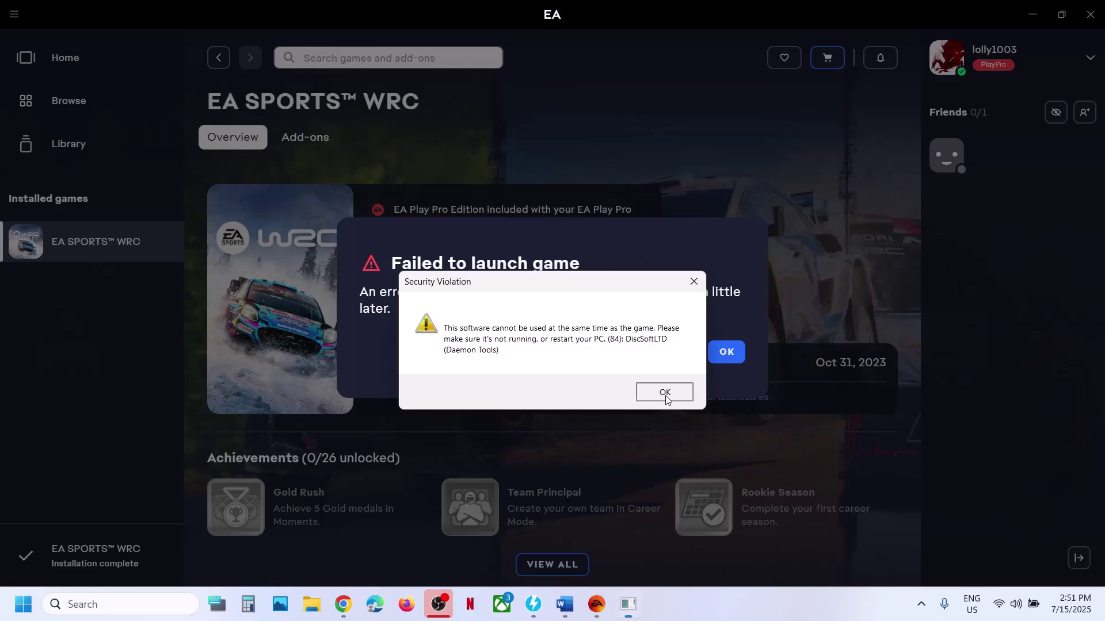
left_click(725, 357)
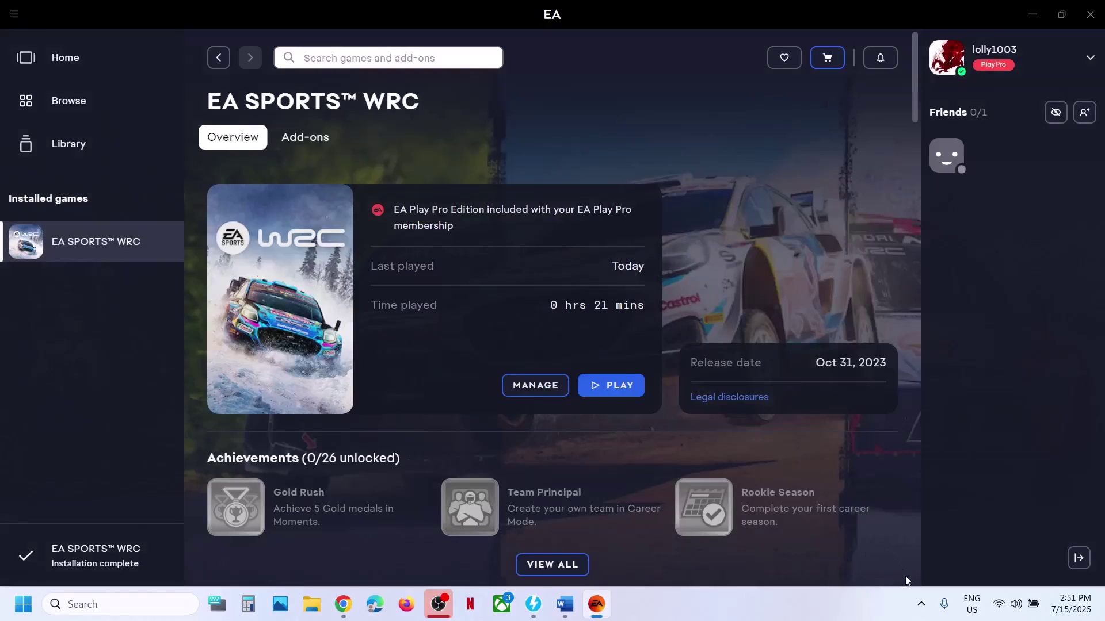
left_click(921, 605)
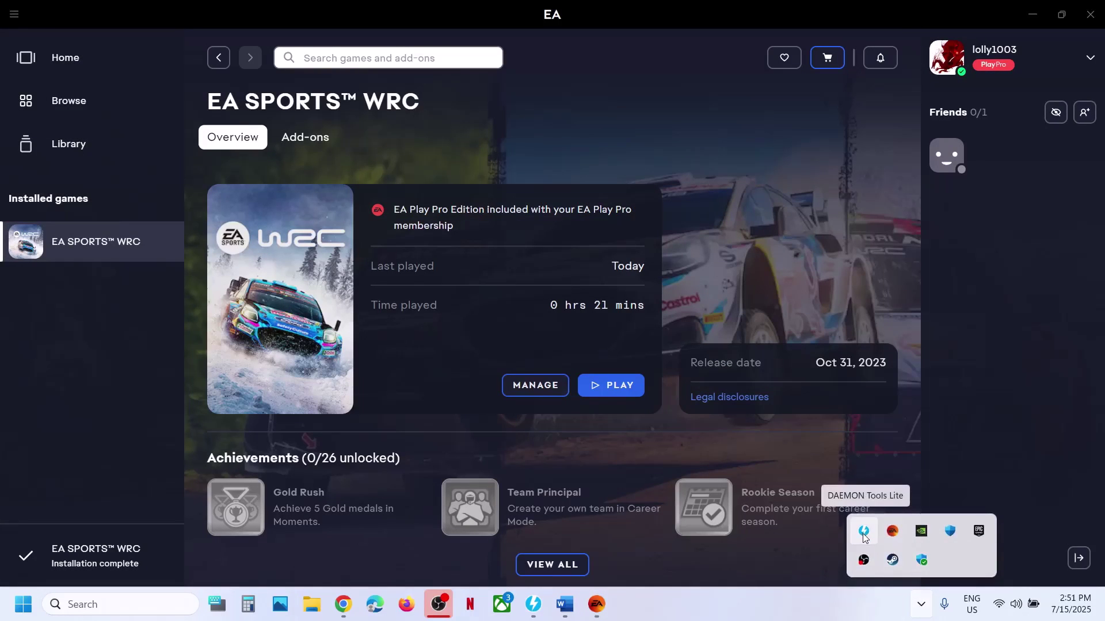
right_click(863, 535)
left_click(897, 525)
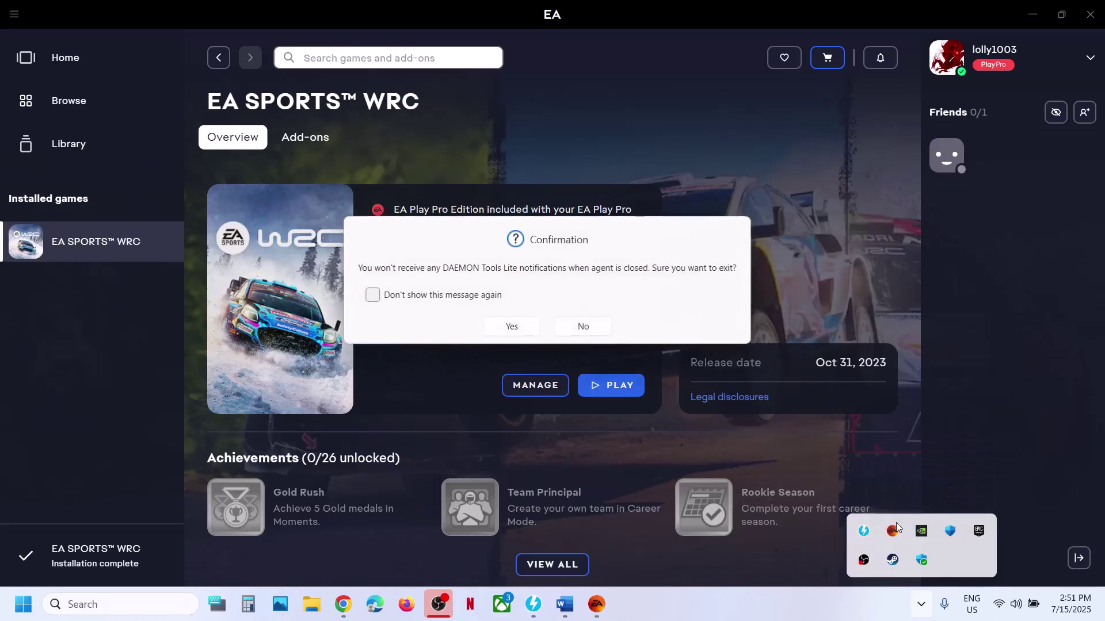
left_click(515, 325)
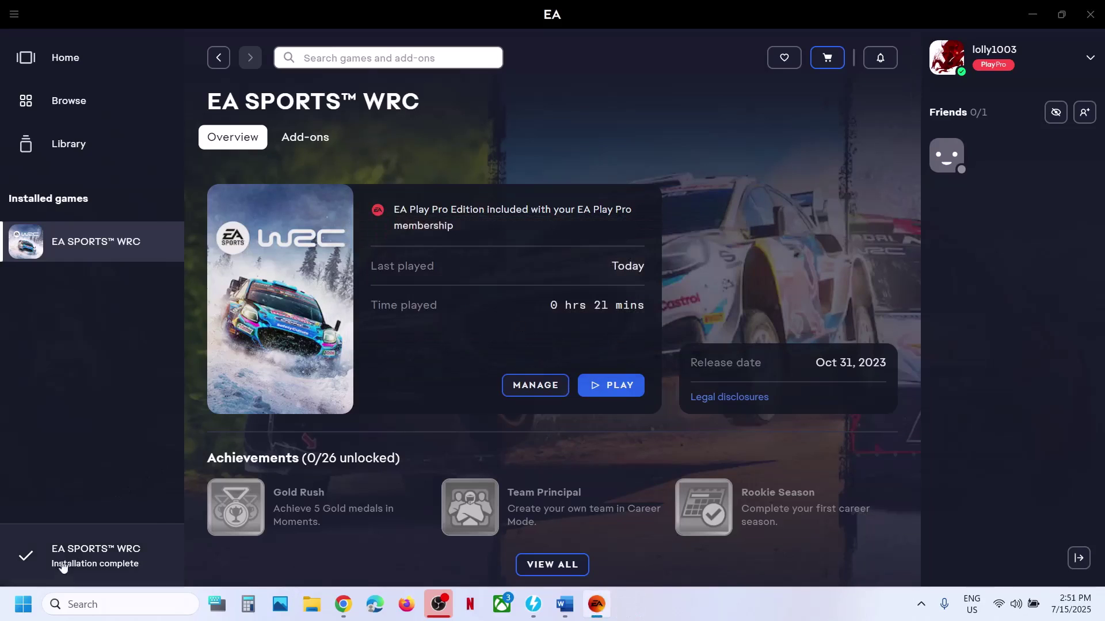
Step: Open Task Manager and end the DAEMON Tools Shell Extension process
right_click(22, 612)
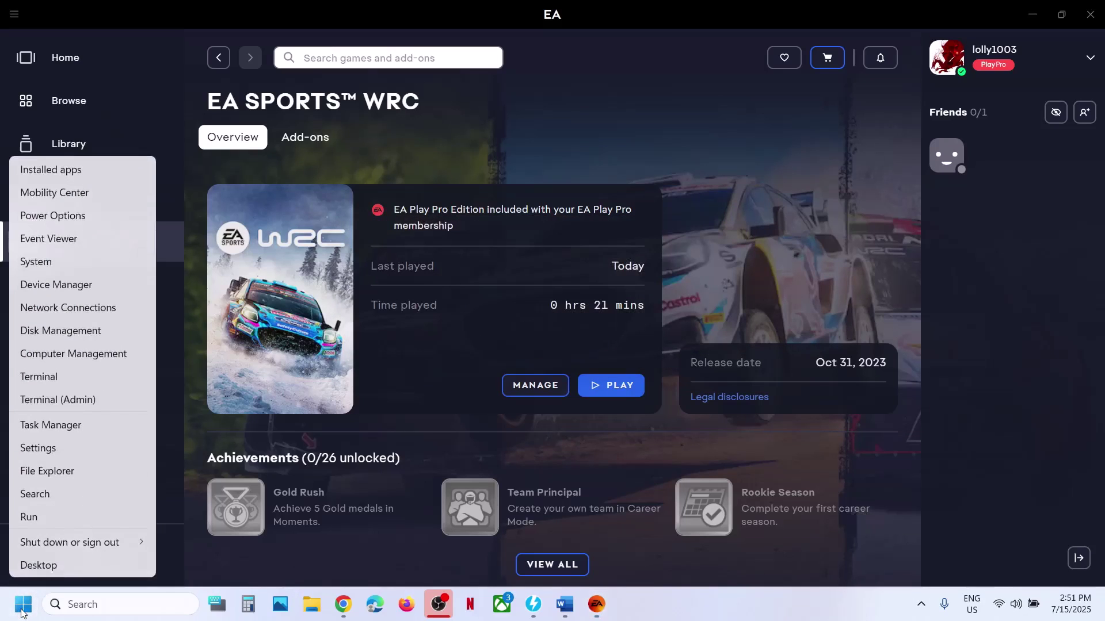
left_click(61, 426)
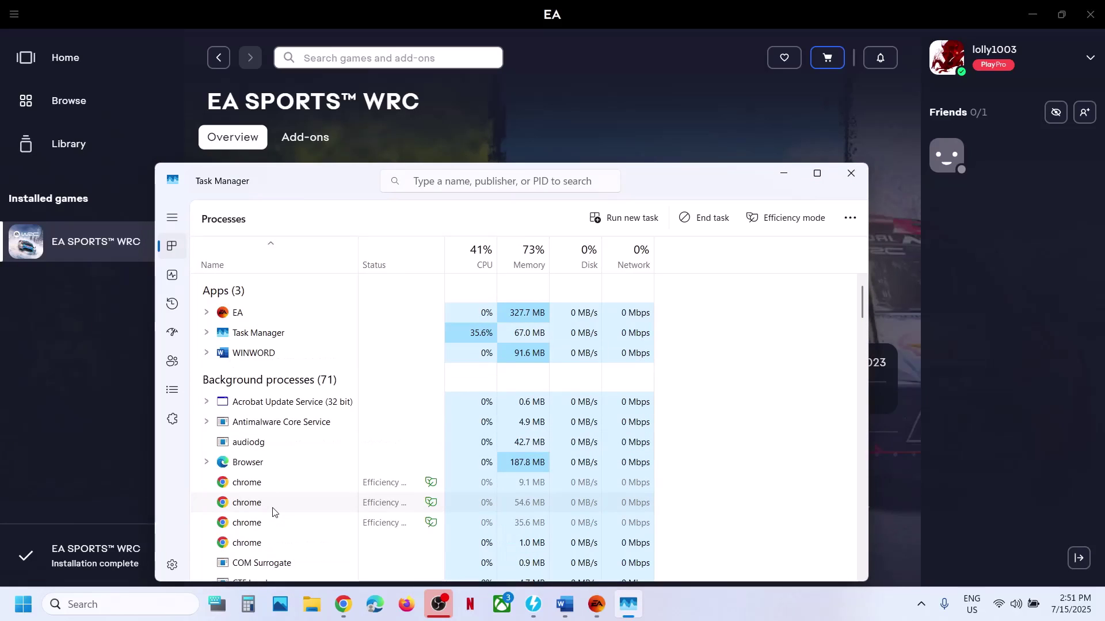
scroll(272, 512, "down", 4)
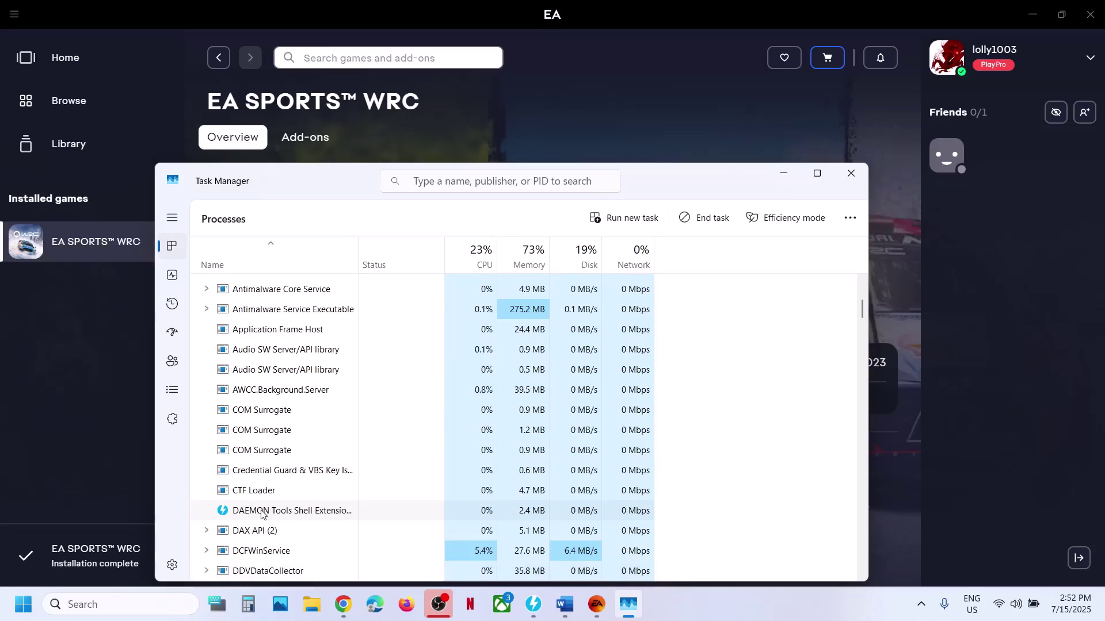
right_click(282, 512)
left_click(344, 364)
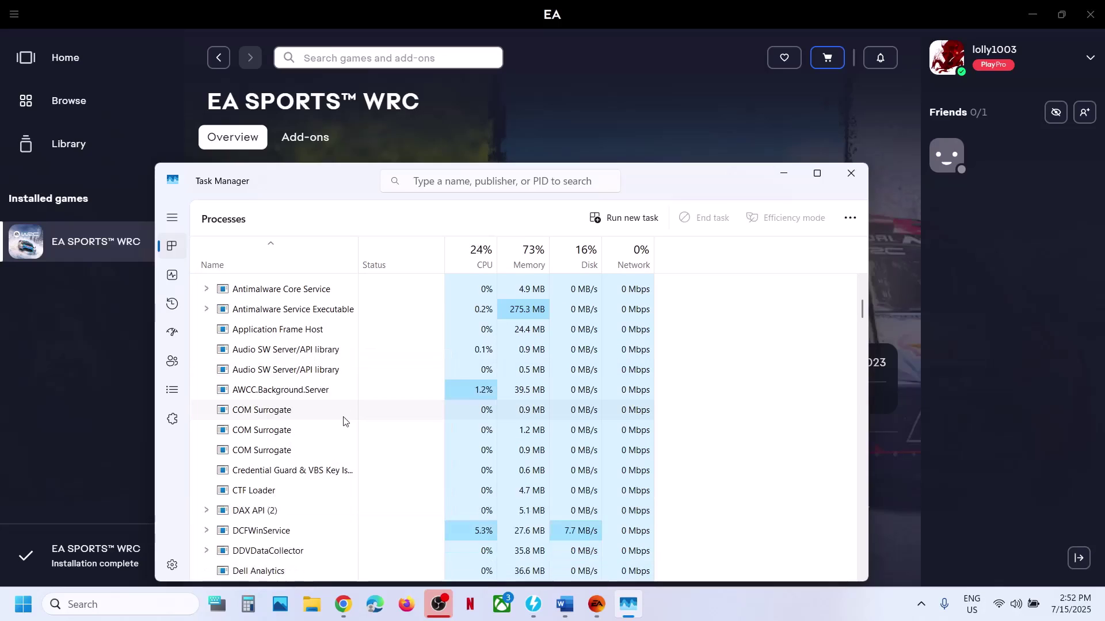
Step: End the DAEMON Tools Lite app process as well
scroll(344, 422, "up", 1)
scroll(344, 422, "up", 4)
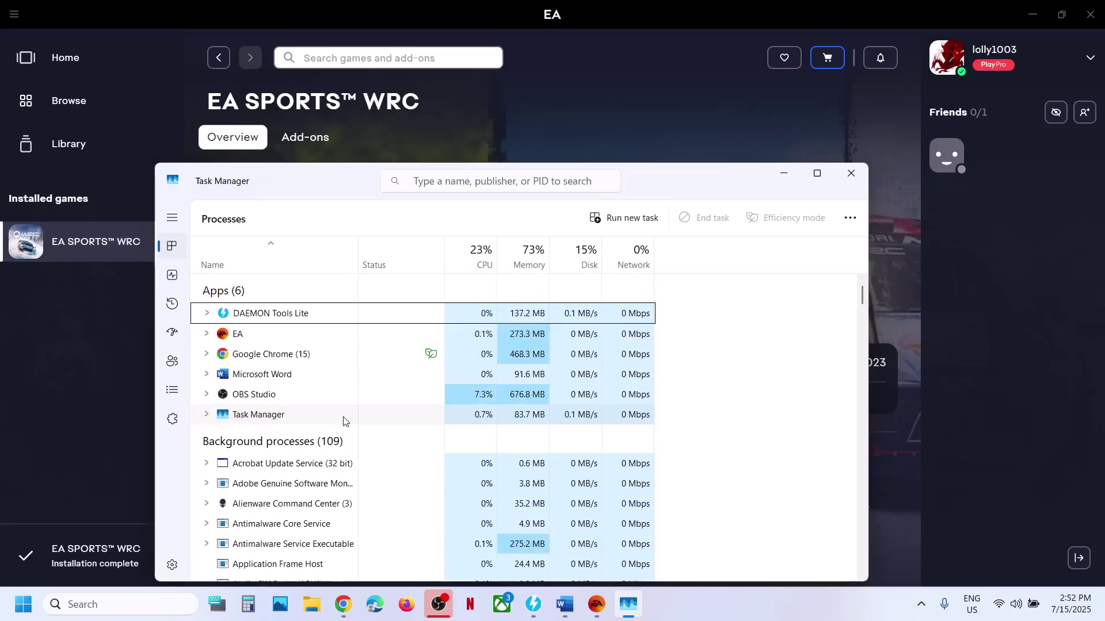
right_click(273, 315)
left_click(320, 342)
scroll(318, 462, "down", 8)
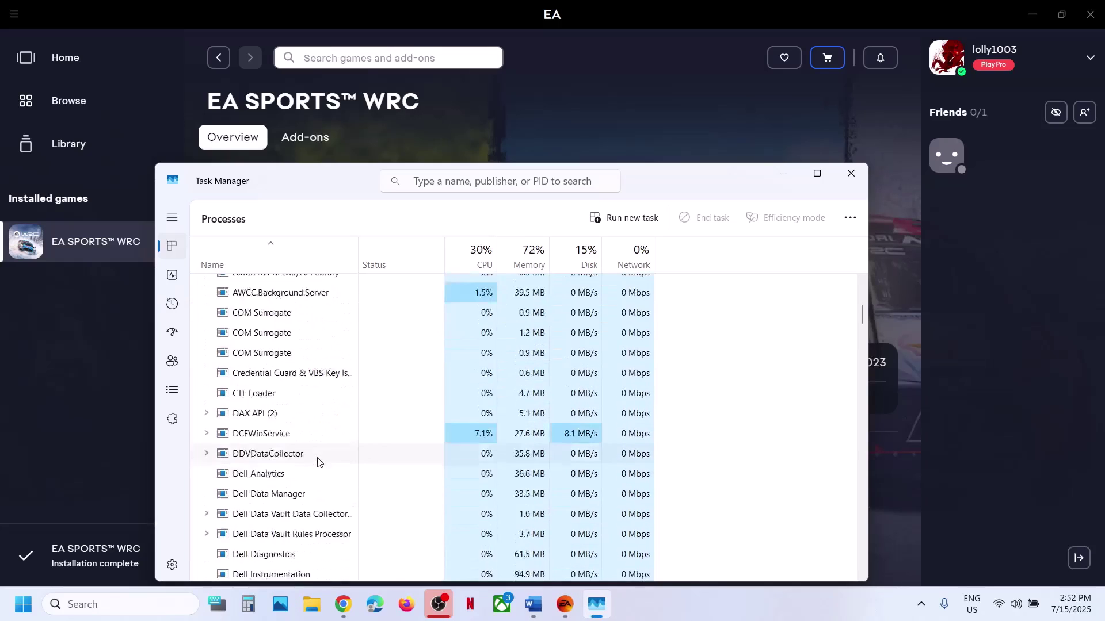
scroll(318, 462, "down", 5)
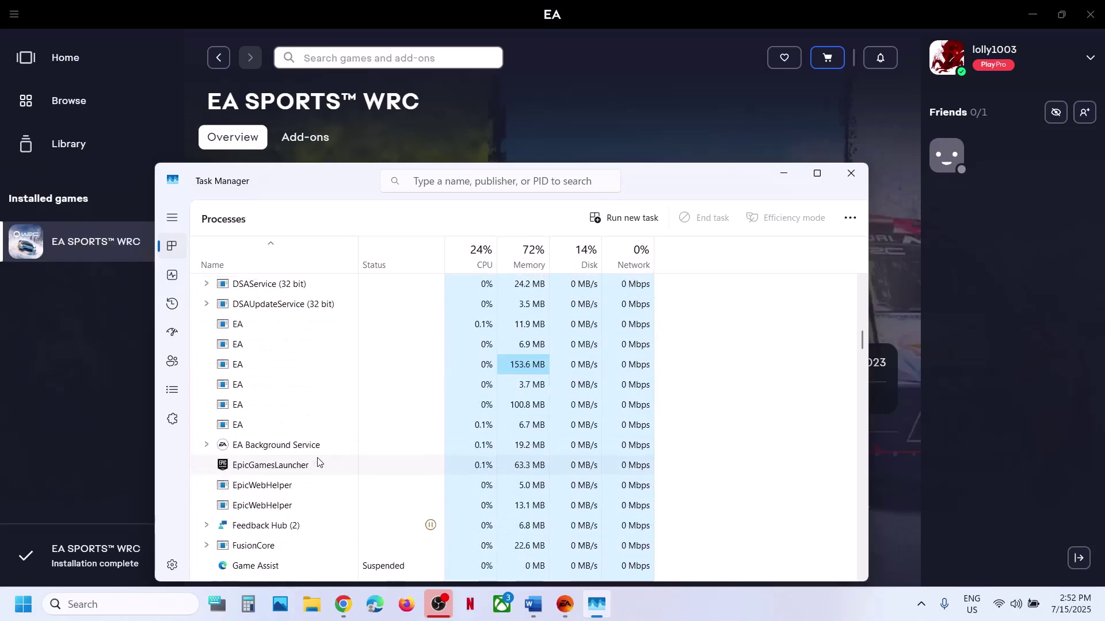
Step: Close Task Manager, open Device Manager and disable the DAEMON Tools Lite Virtual SCSI Bus under Storage controllers
left_click(848, 173)
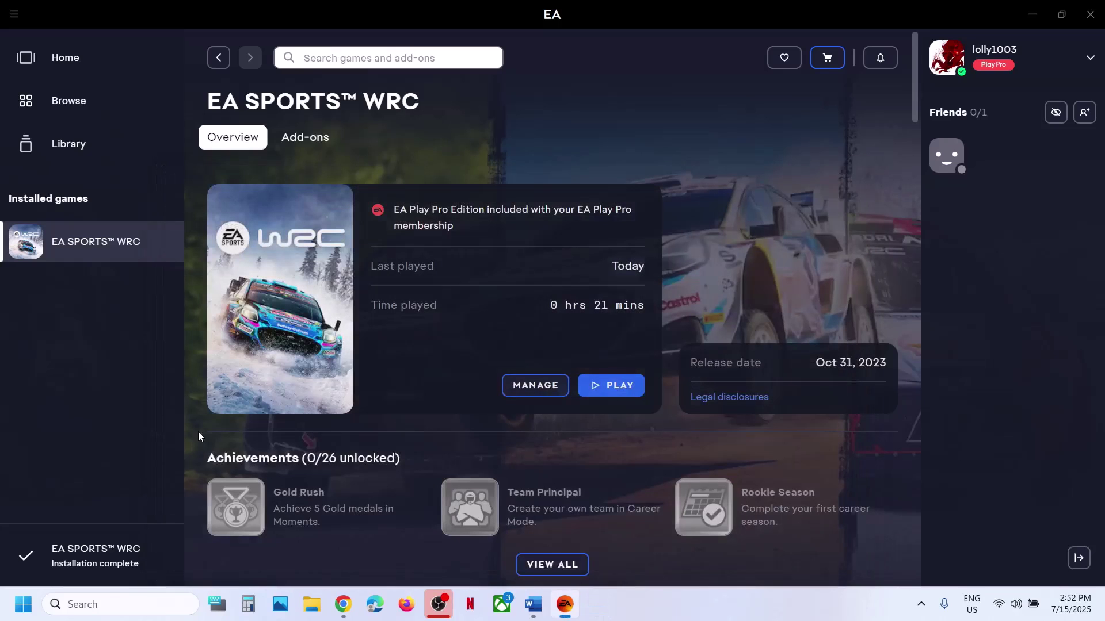
right_click(21, 614)
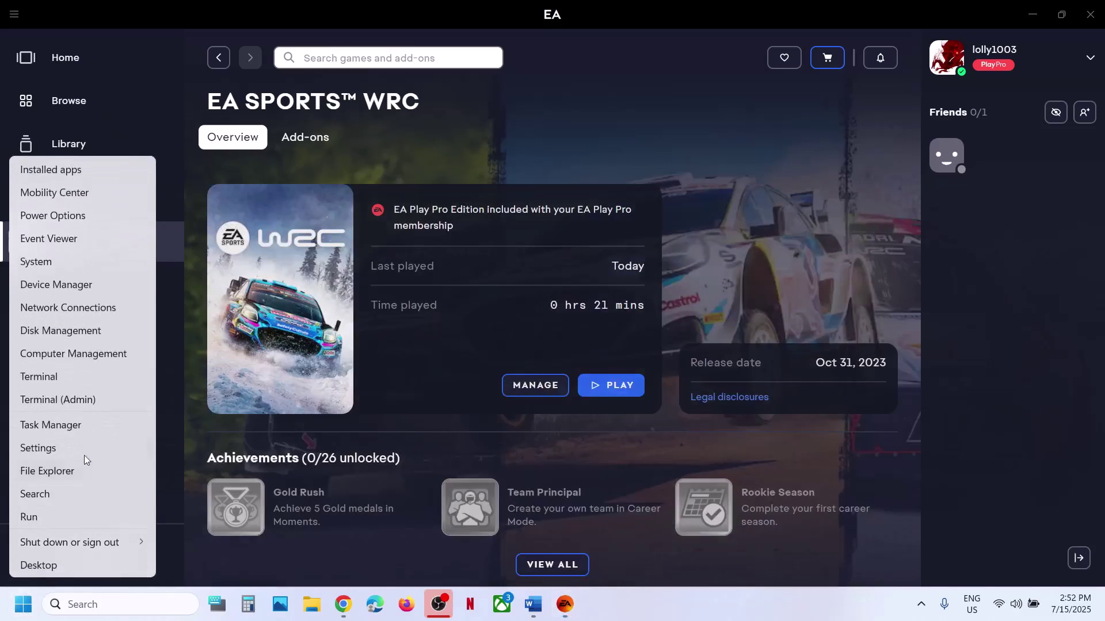
left_click(68, 288)
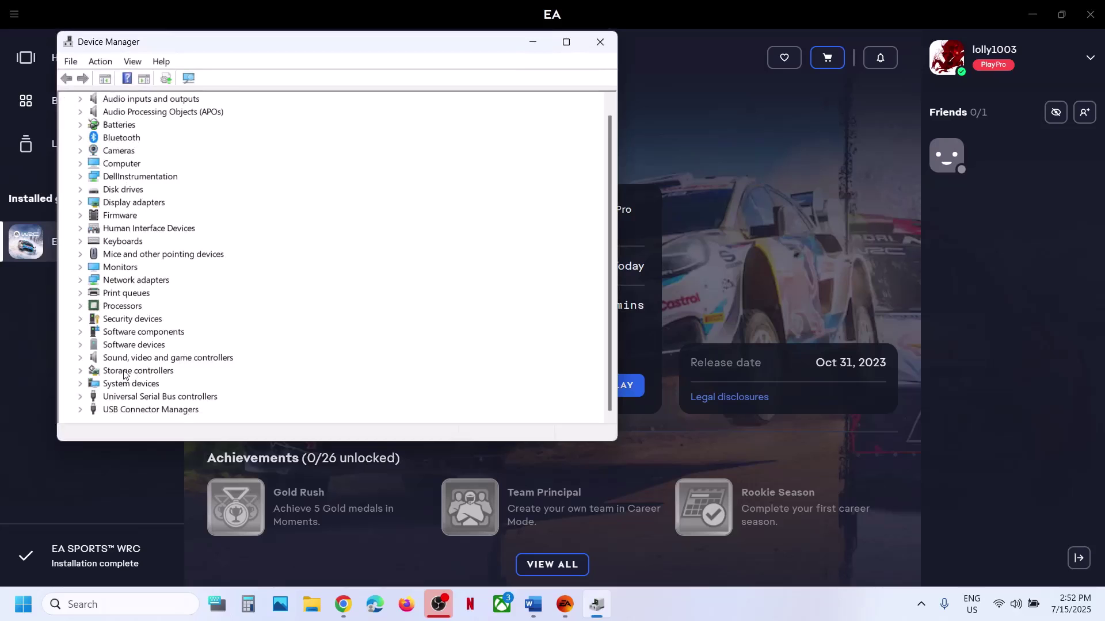
left_click(124, 374)
left_click(80, 373)
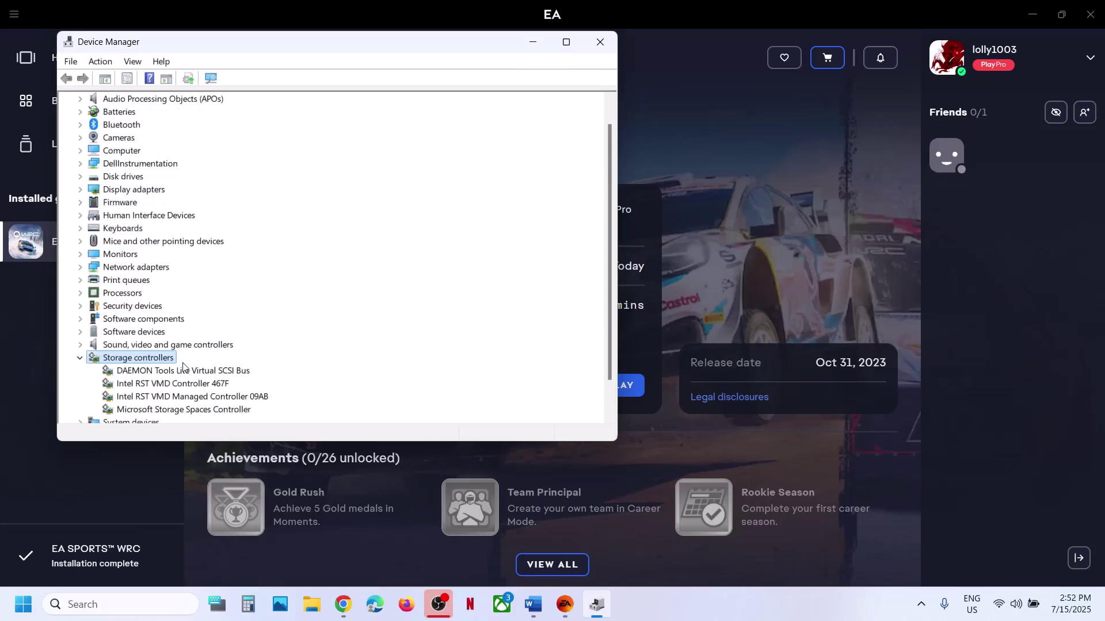
scroll(183, 368, "down", 1)
right_click(159, 332)
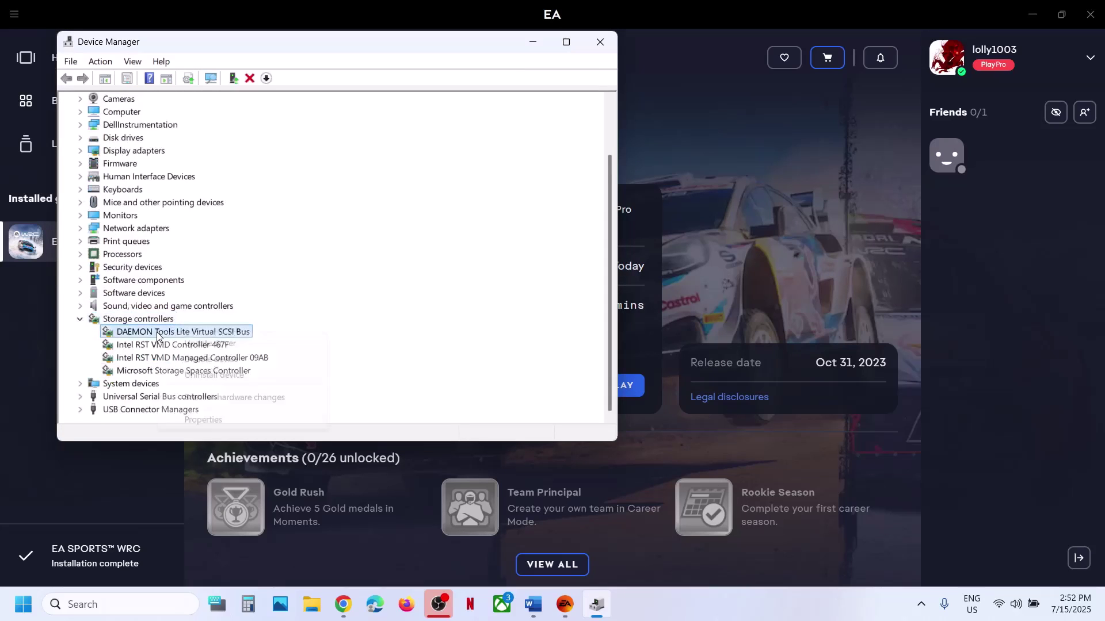
left_click(220, 360)
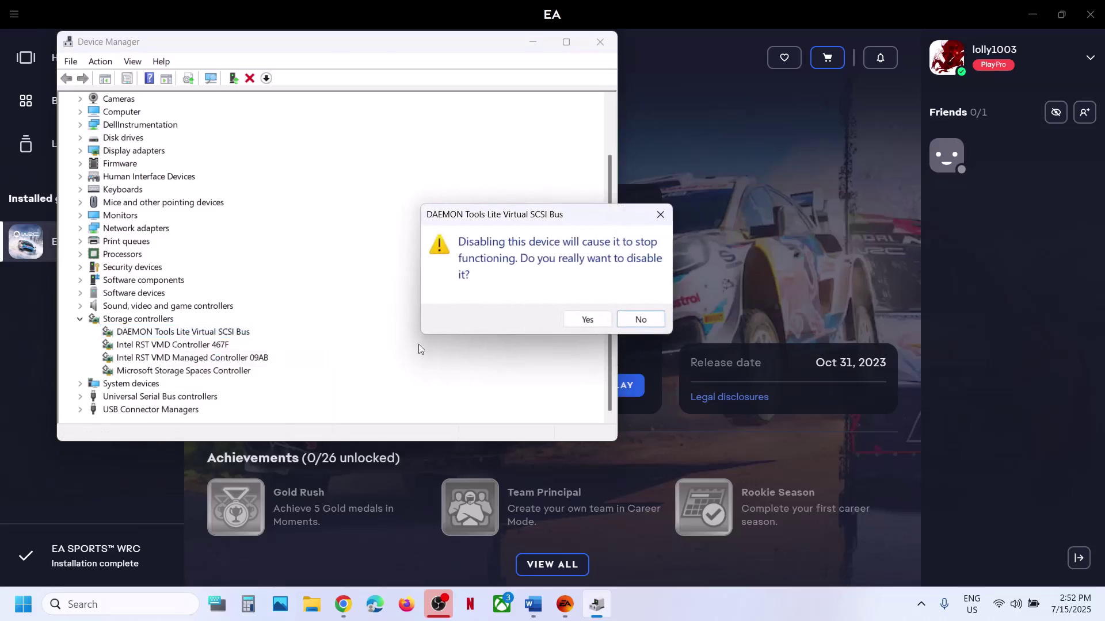
left_click(584, 321)
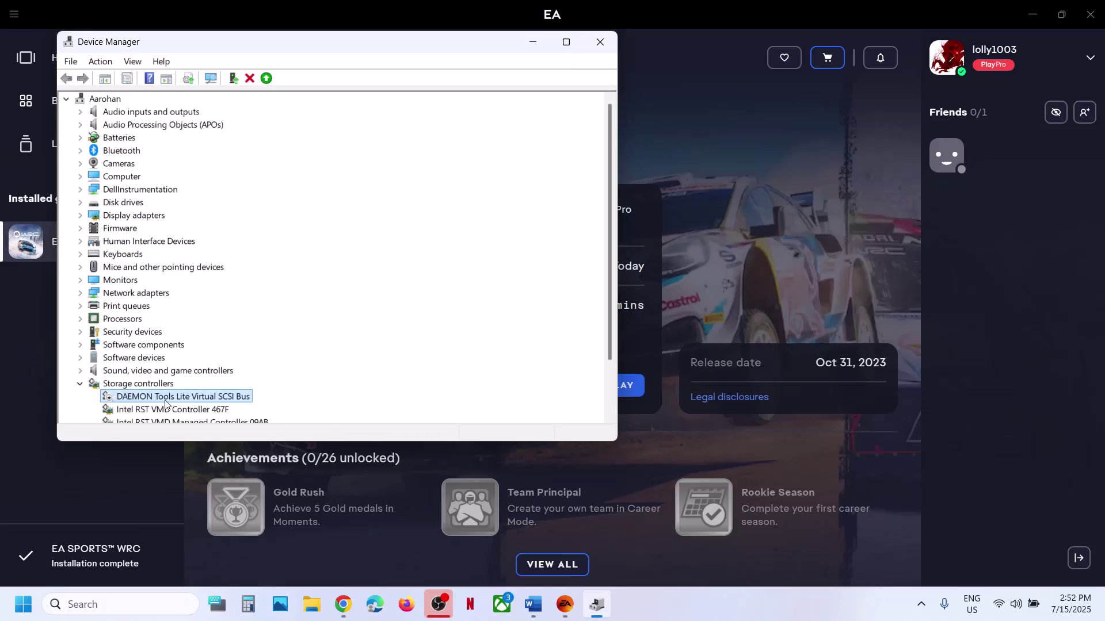
Step: Disable the DAEMON Tools Lite Virtual USB Bus under Universal Serial Bus controllers
scroll(165, 404, "down", 2)
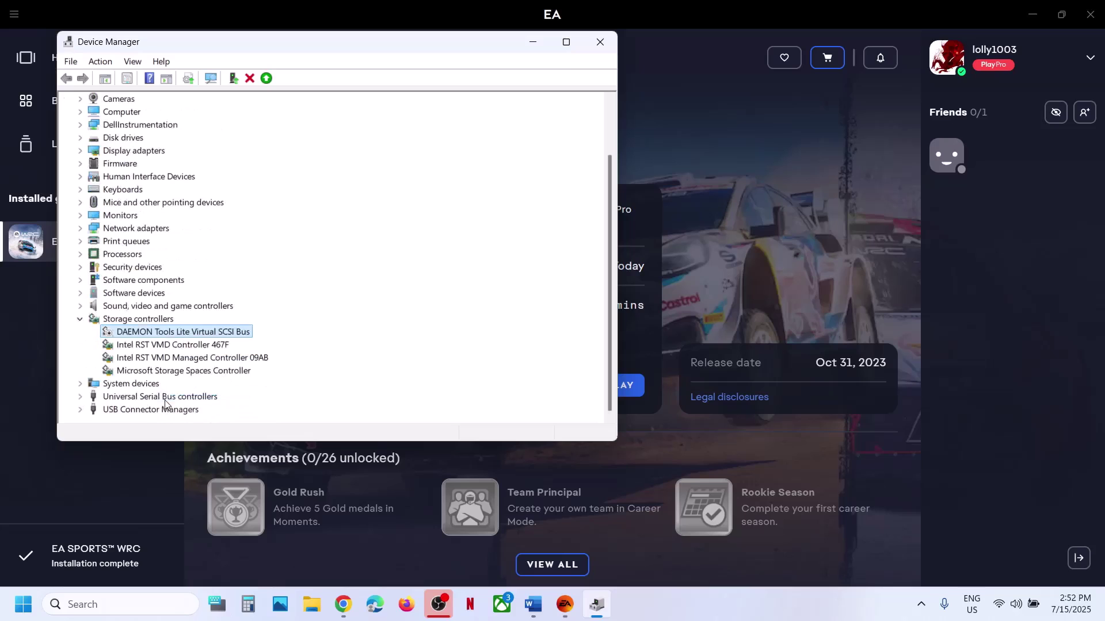
left_click(81, 399)
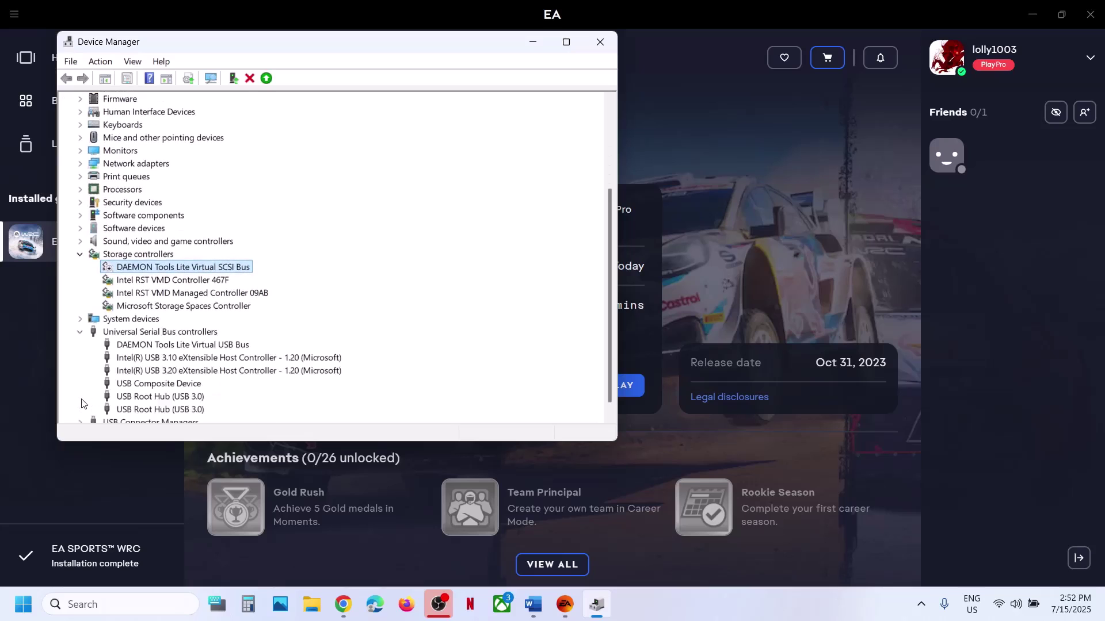
left_click(180, 350)
right_click(180, 350)
left_click(241, 372)
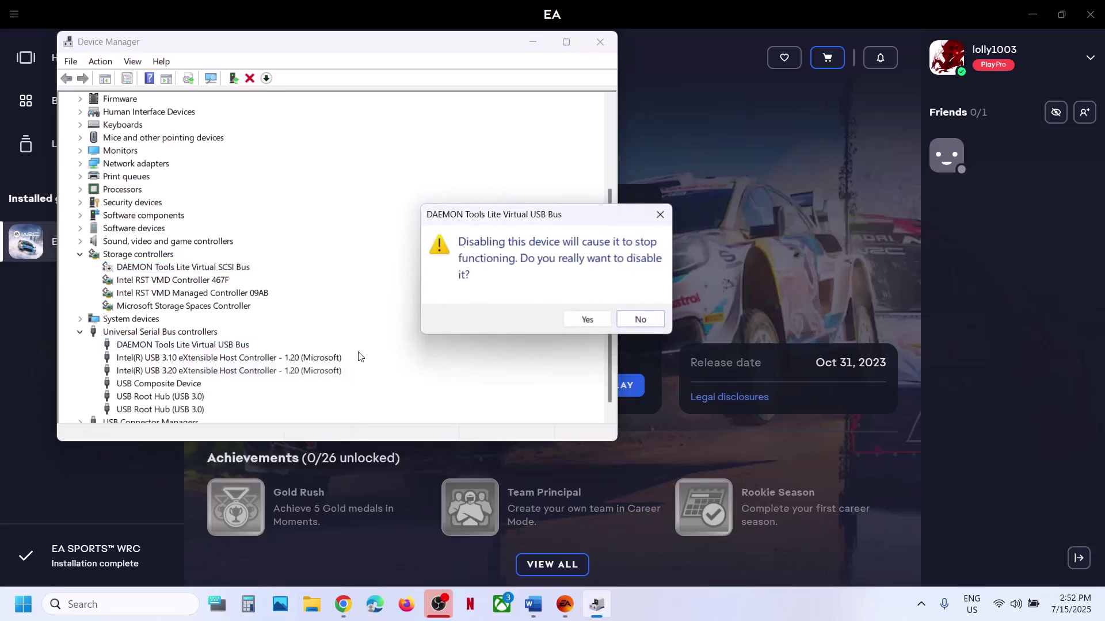
left_click(586, 320)
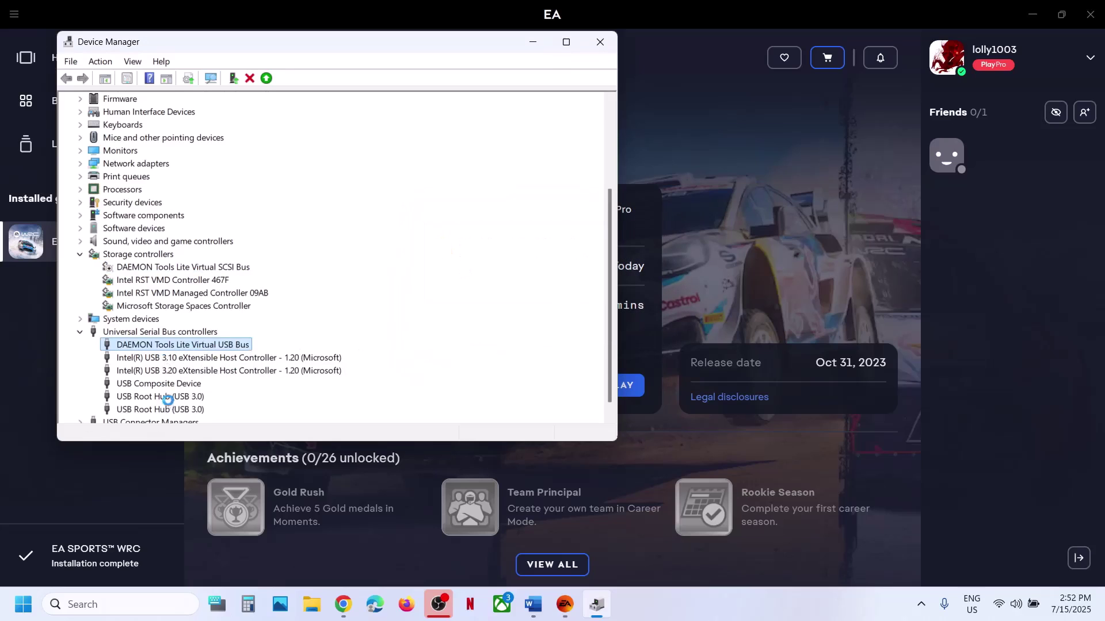
Step: Close Device Manager, launch EA SPORTS WRC to its warning screen, then close the game
left_click(605, 45)
left_click(921, 604)
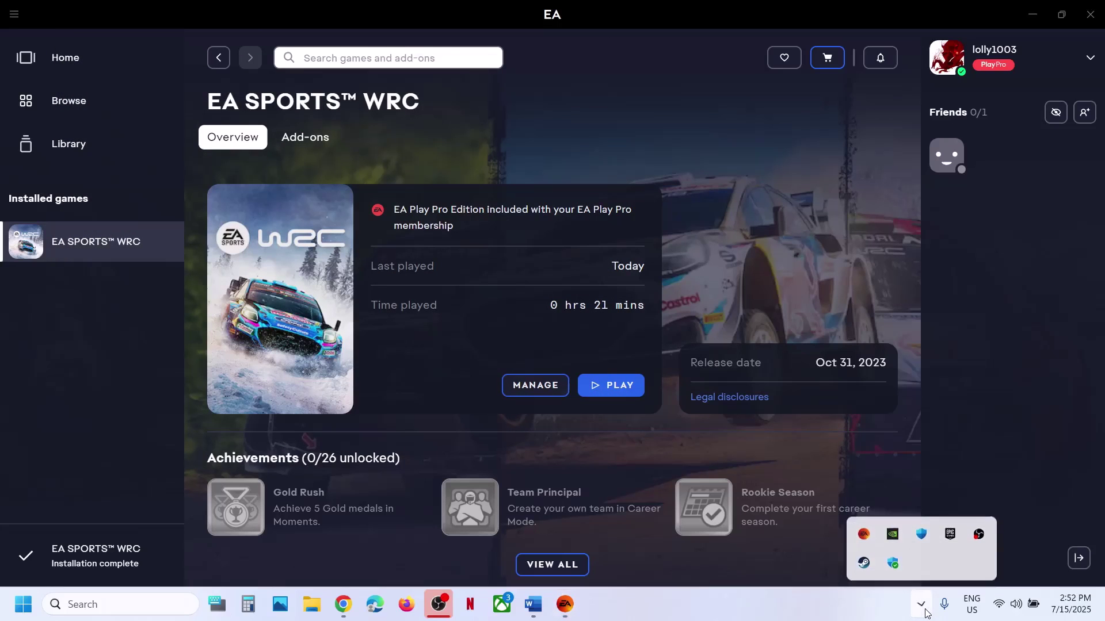
left_click(633, 389)
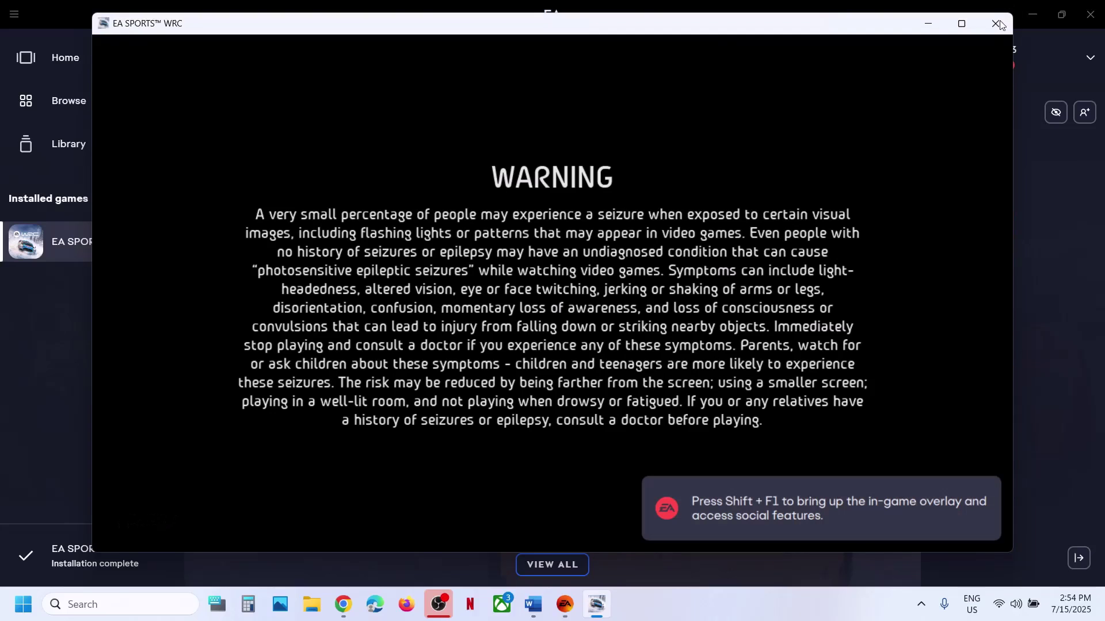
left_click(997, 27)
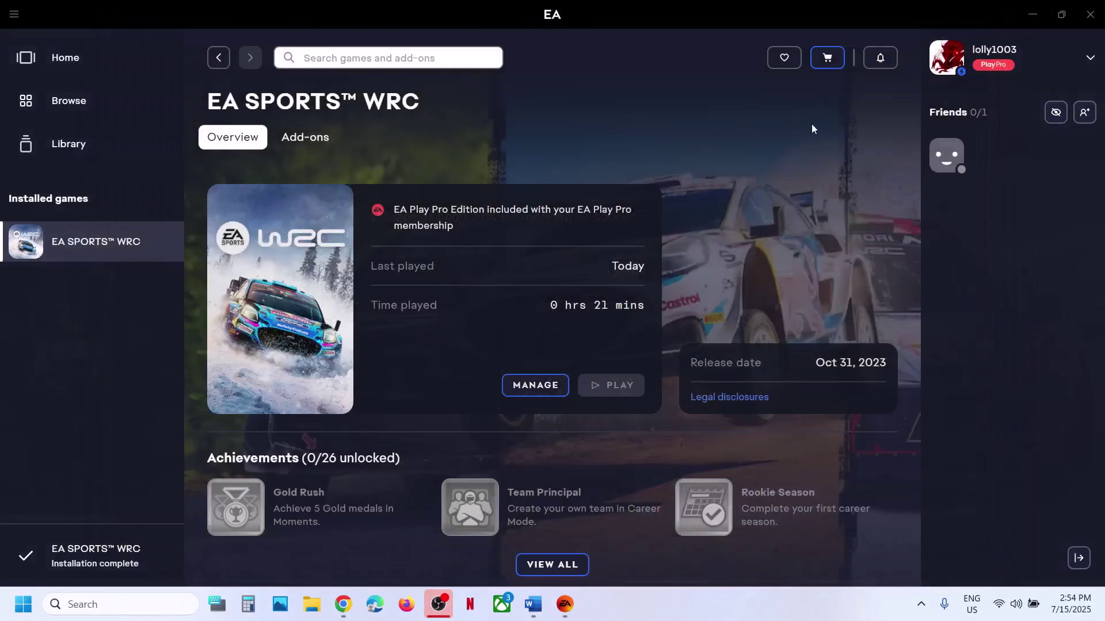
Step: Bring up the Word troubleshooting notes and select the opening phrase about closing Daemon tools apps
left_click(537, 609)
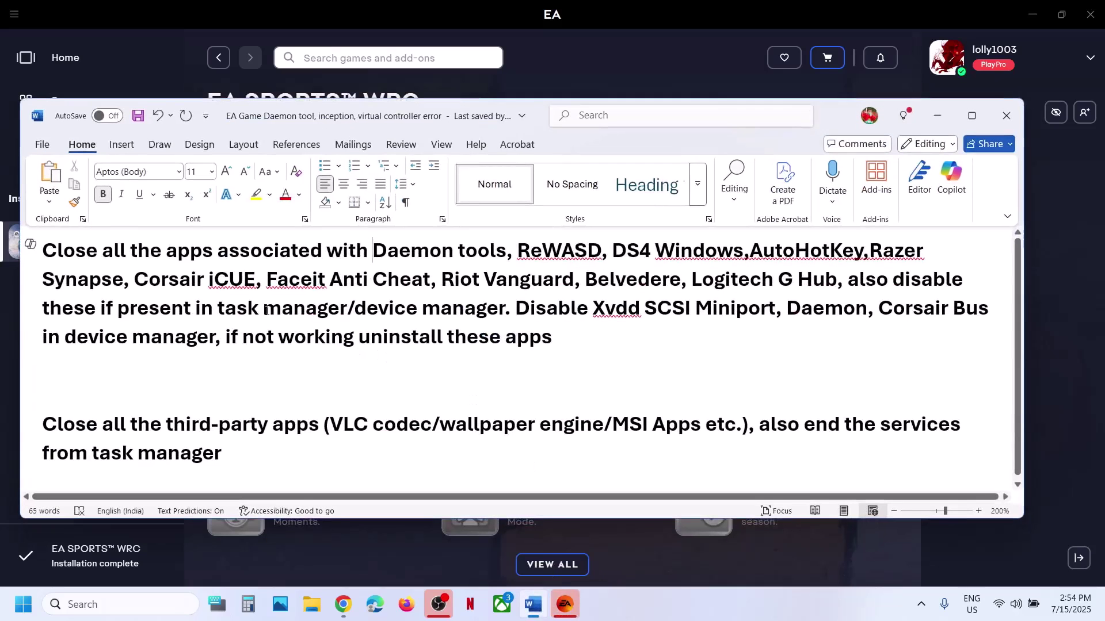
left_click_drag(56, 254, 507, 256)
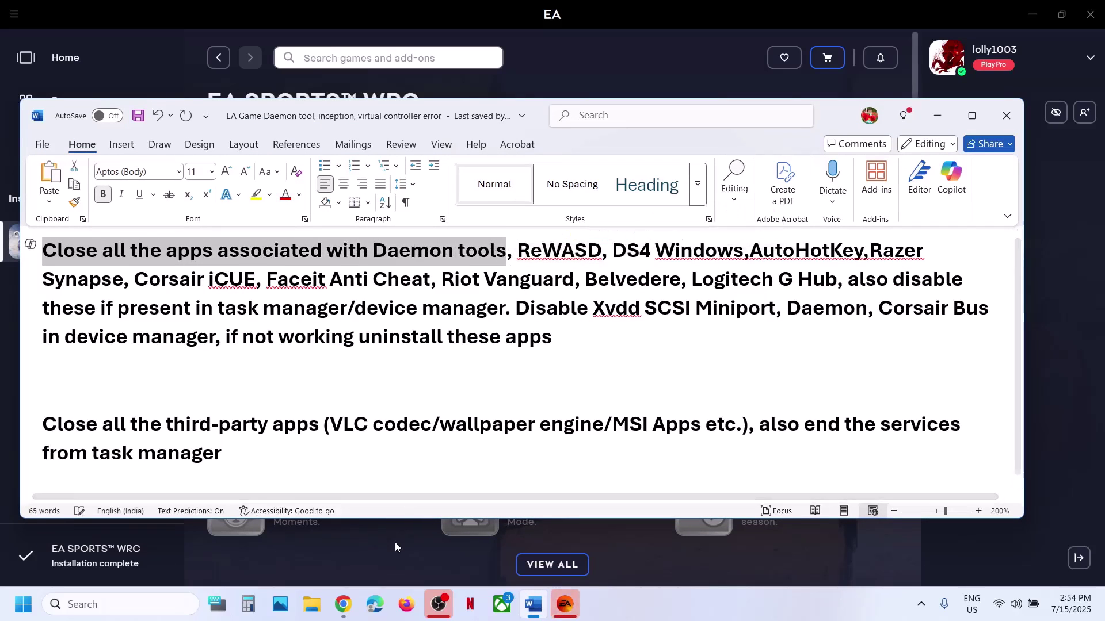
Step: Close the Flutter ad on the DAEMON Tools downloads page and scroll through the listed products
left_click(344, 604)
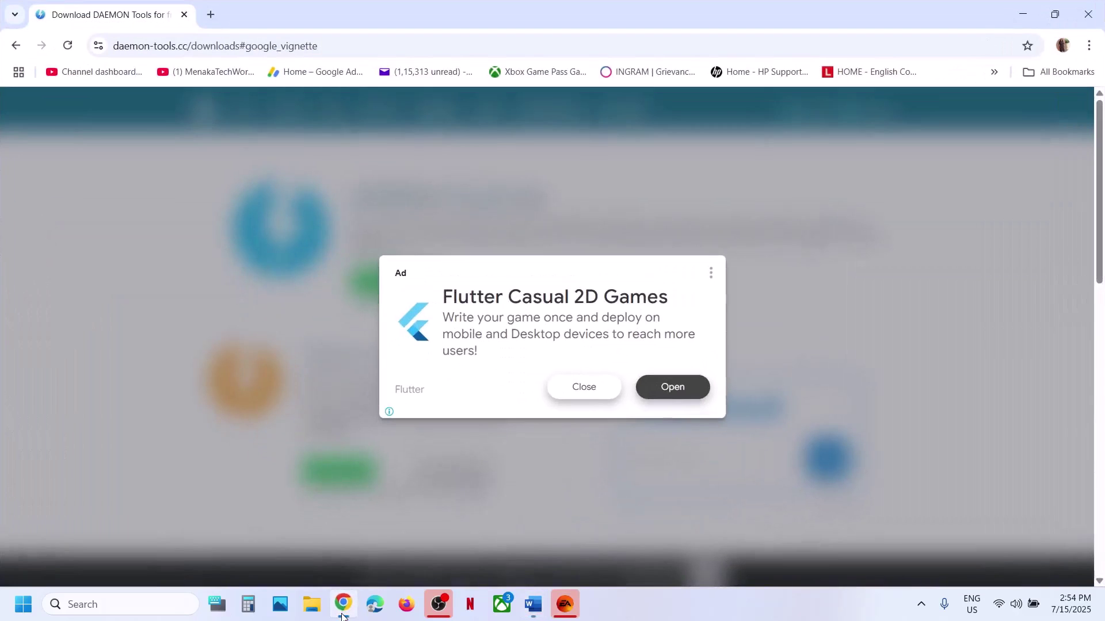
left_click(580, 390)
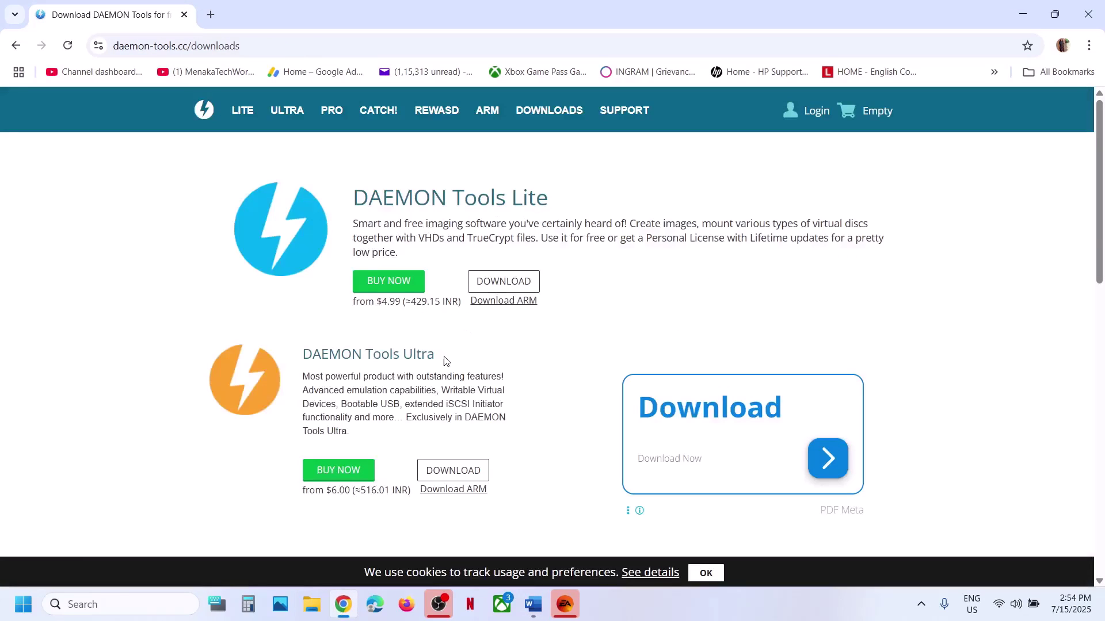
scroll(445, 361, "down", 6)
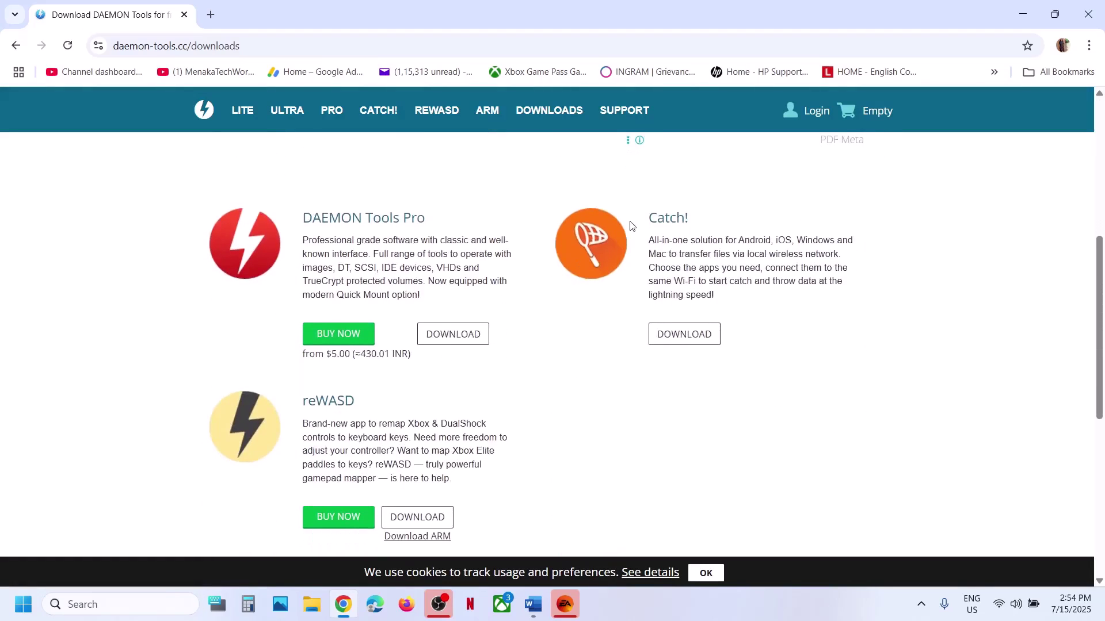
scroll(406, 402, "down", 2)
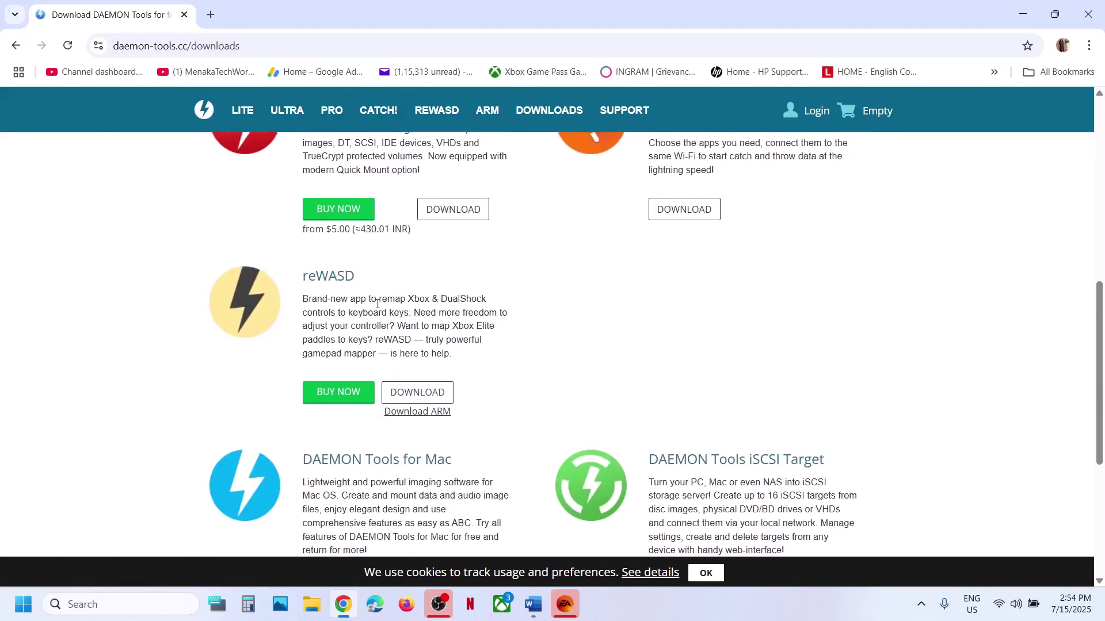
scroll(394, 300, "down", 3)
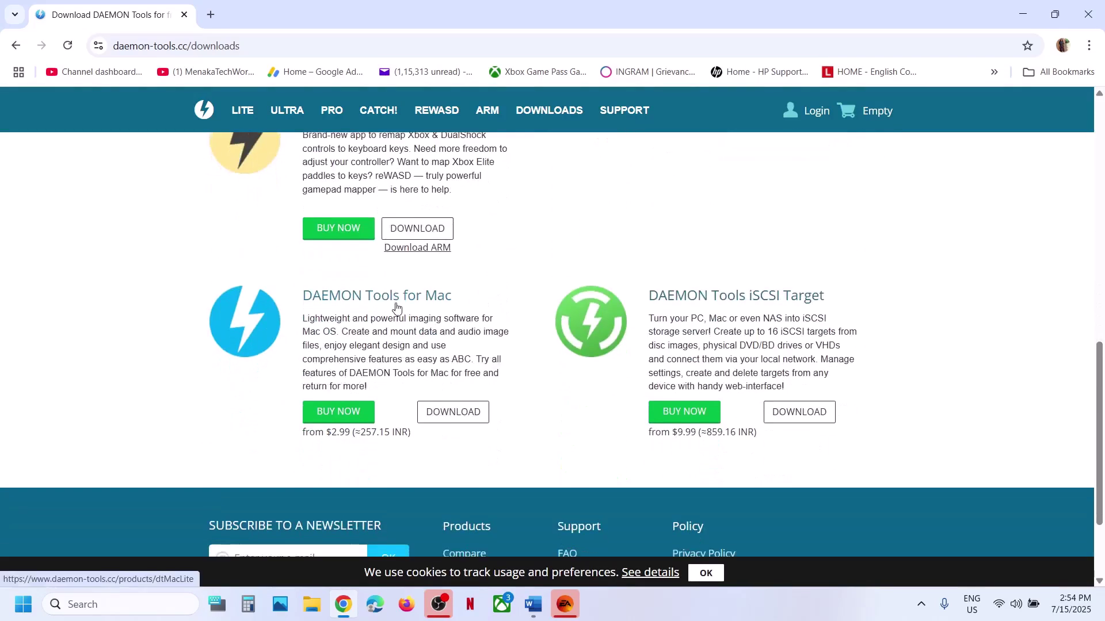
scroll(466, 280, "up", 4)
scroll(466, 280, "up", 7)
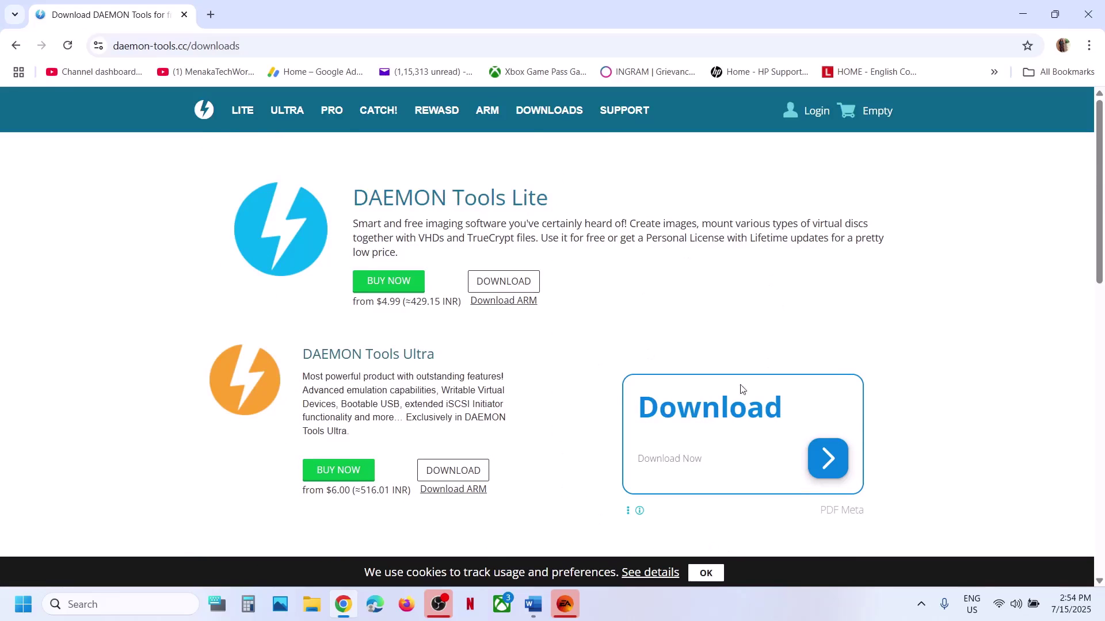
scroll(614, 431, "down", 5)
scroll(369, 445, "down", 1)
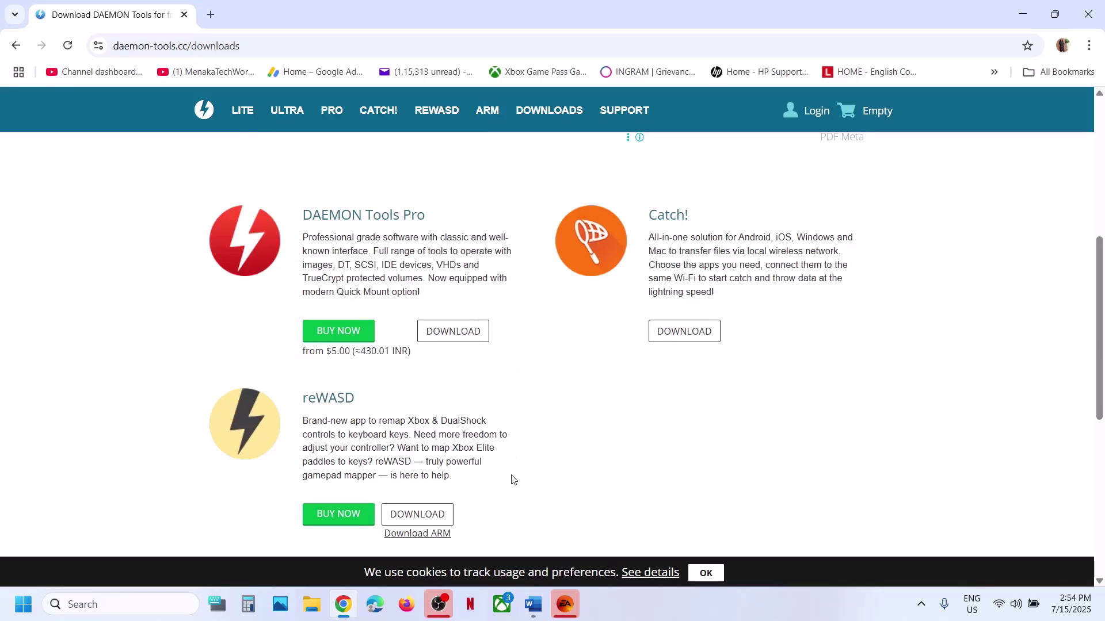
Step: With the Word notes in front, search the PC for DS4 Windows by typing 'ds4'
left_click(534, 605)
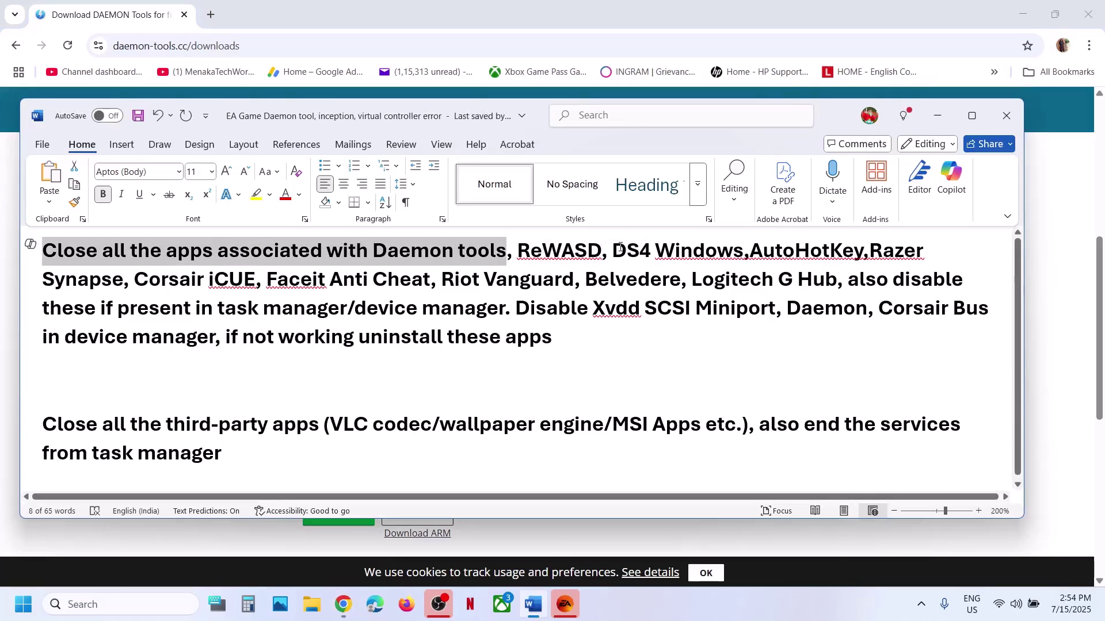
left_click_drag(613, 251, 742, 251)
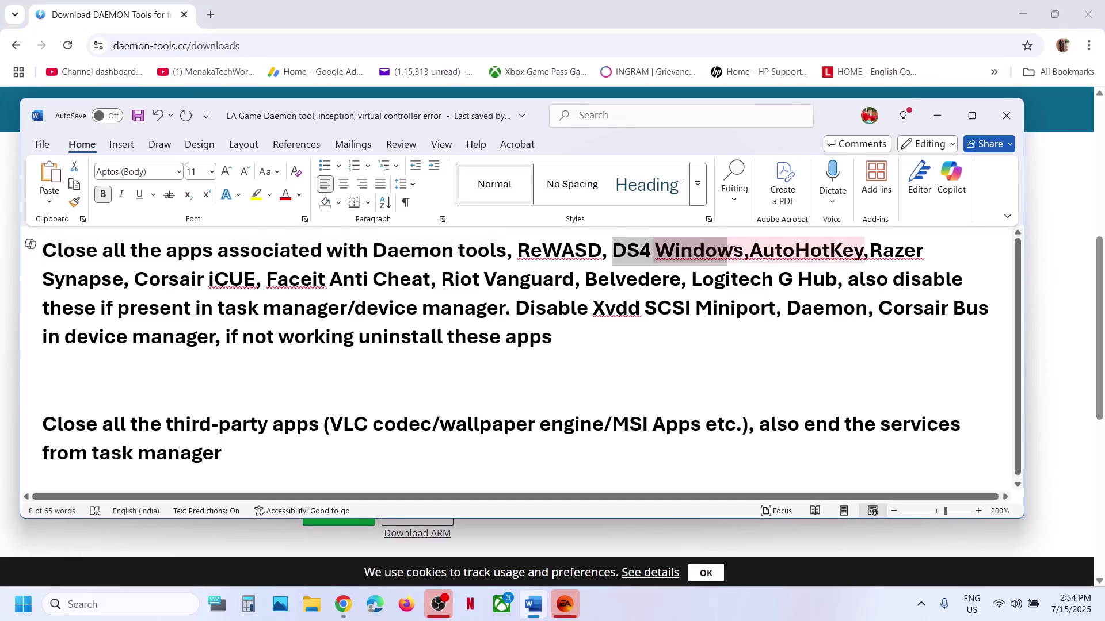
left_click(120, 609)
type("ds4")
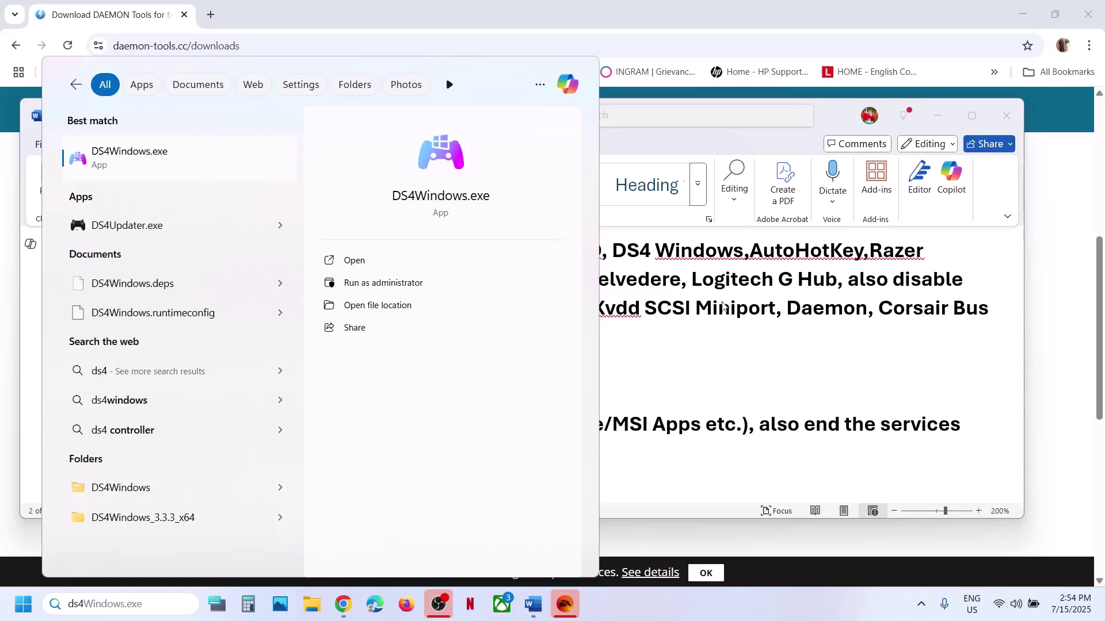
key("Escape")
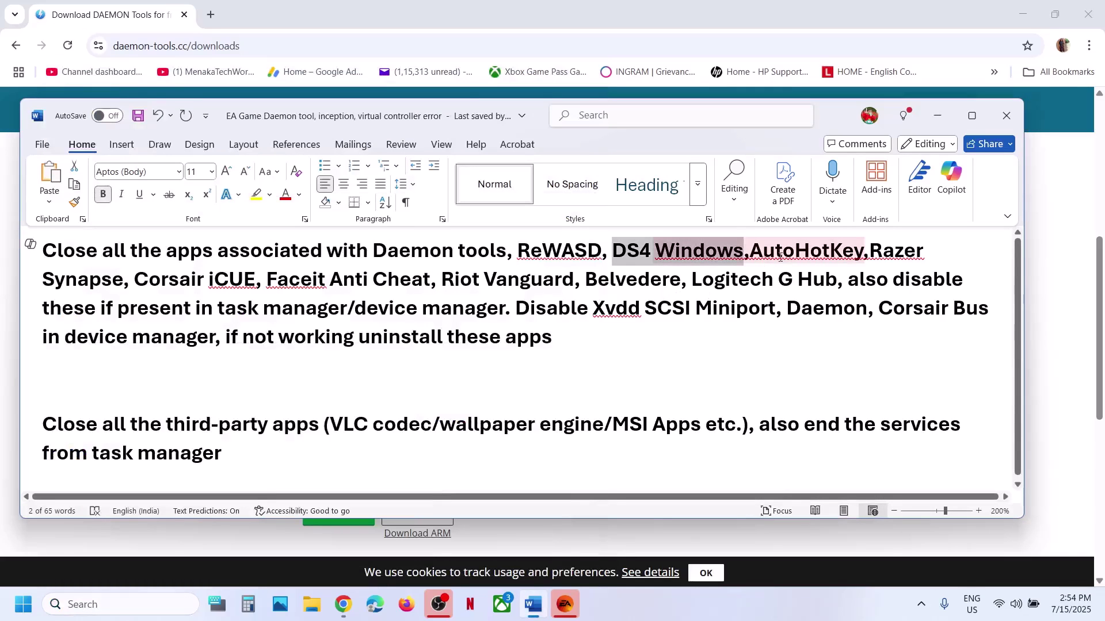
Step: Copy AutoHotKey from the notes and search the PC for it
left_click_drag(756, 254, 863, 254)
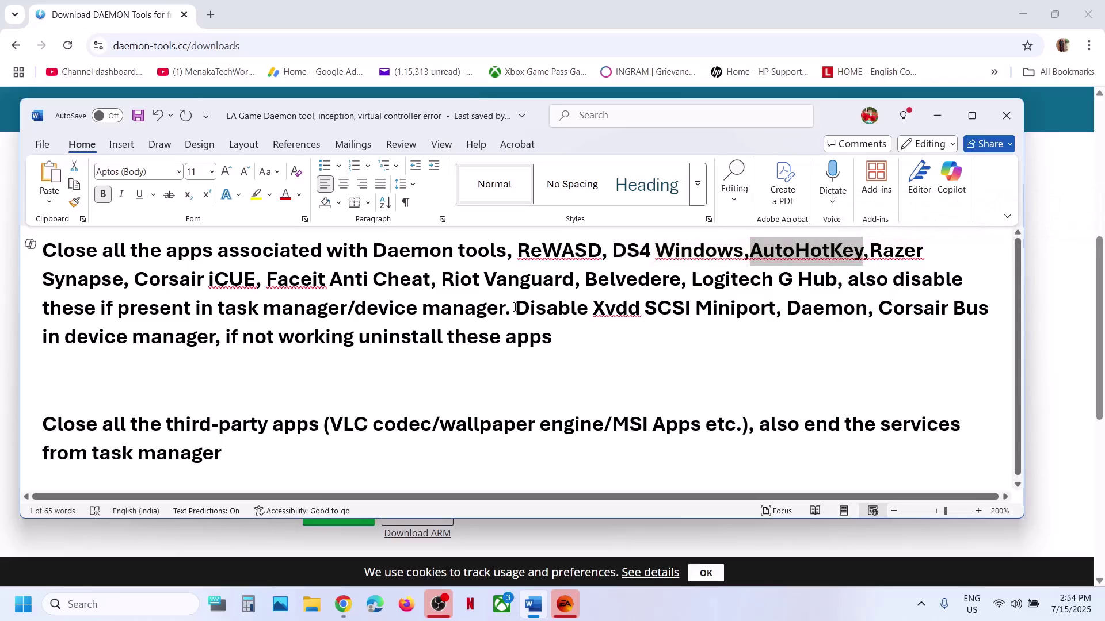
key("ctrl+c")
left_click(109, 604)
key("ctrl+v")
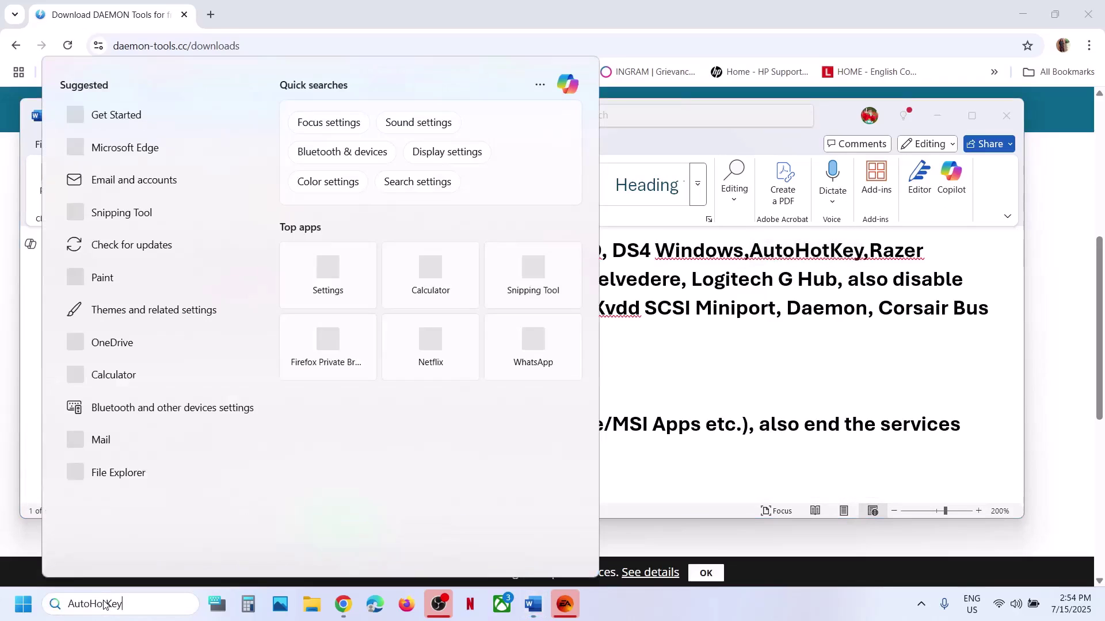
key("Escape")
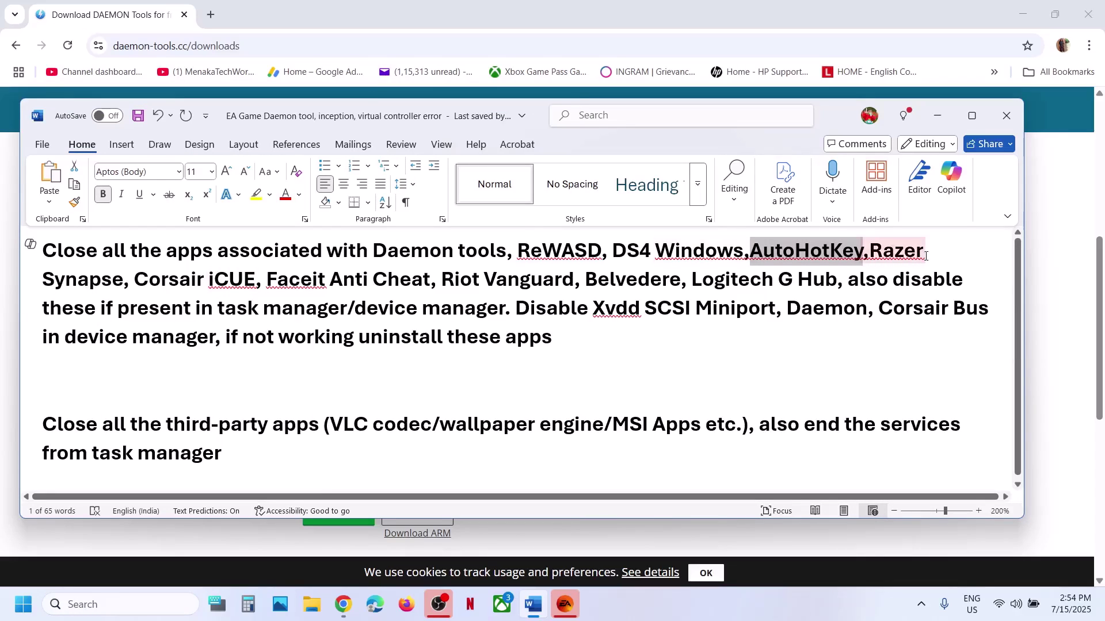
Step: Highlight Razer, Faceit Anti Cheat, Riot Vanguard, Logitech G Hub and the task manager note
key("Right")
key("Right")
key("Right")
key("shift+Right")
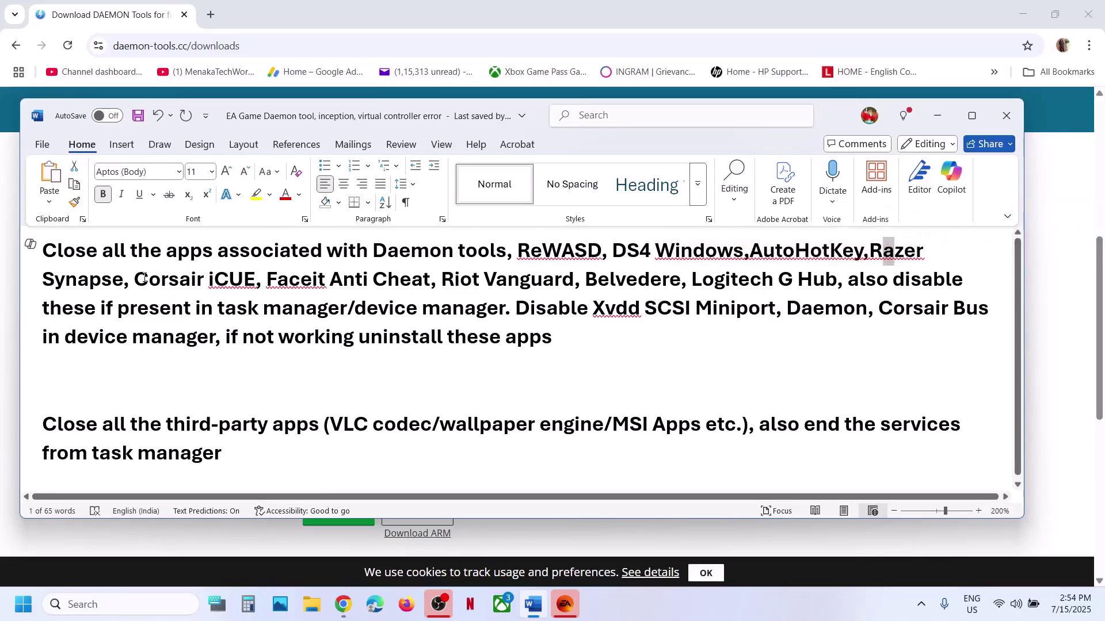
left_click_drag(144, 277, 369, 280)
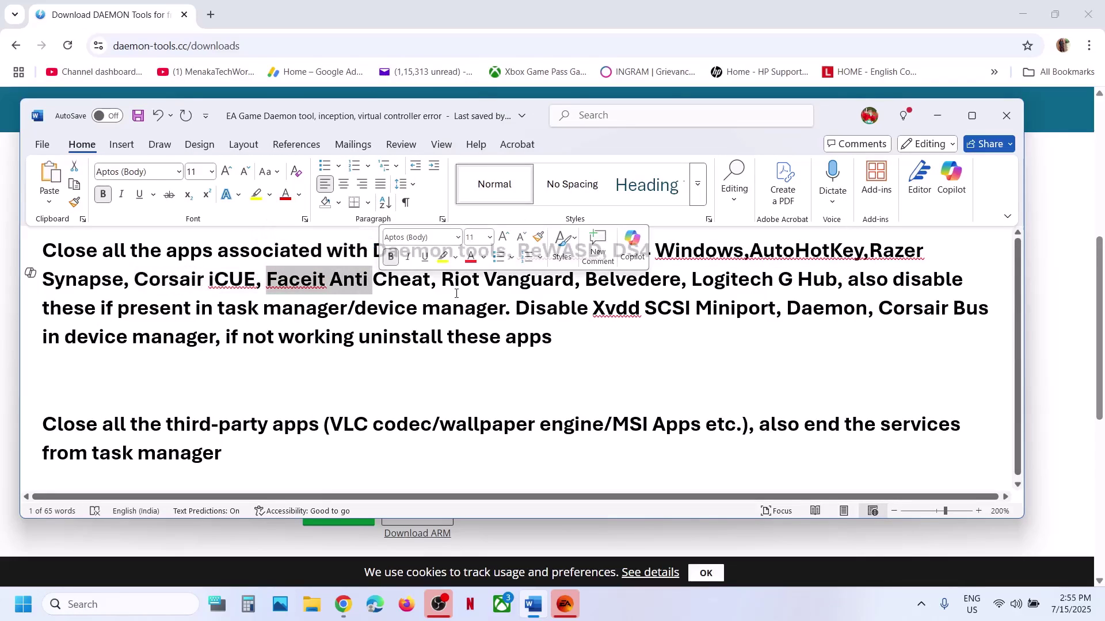
left_click_drag(441, 279, 546, 280)
left_click_drag(692, 280, 813, 281)
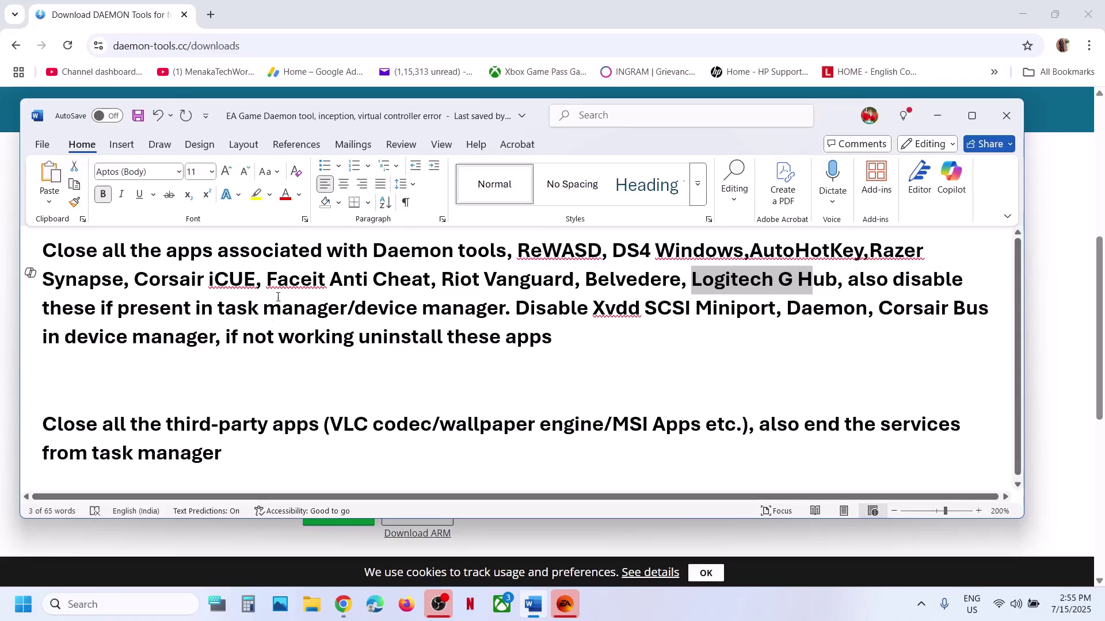
left_click_drag(184, 248, 747, 287)
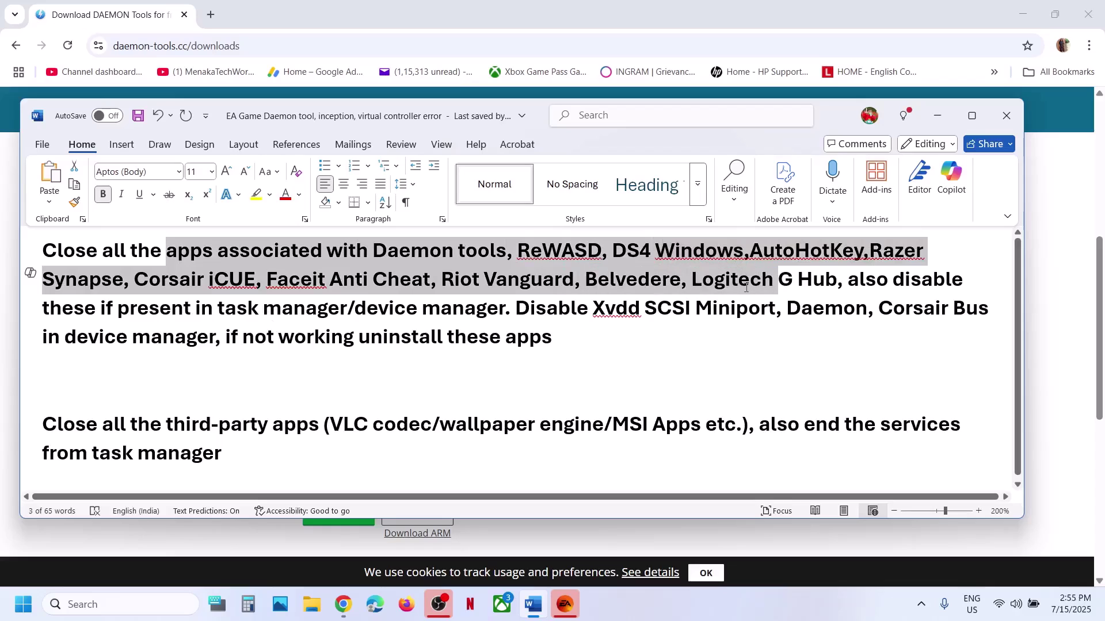
left_click(312, 311)
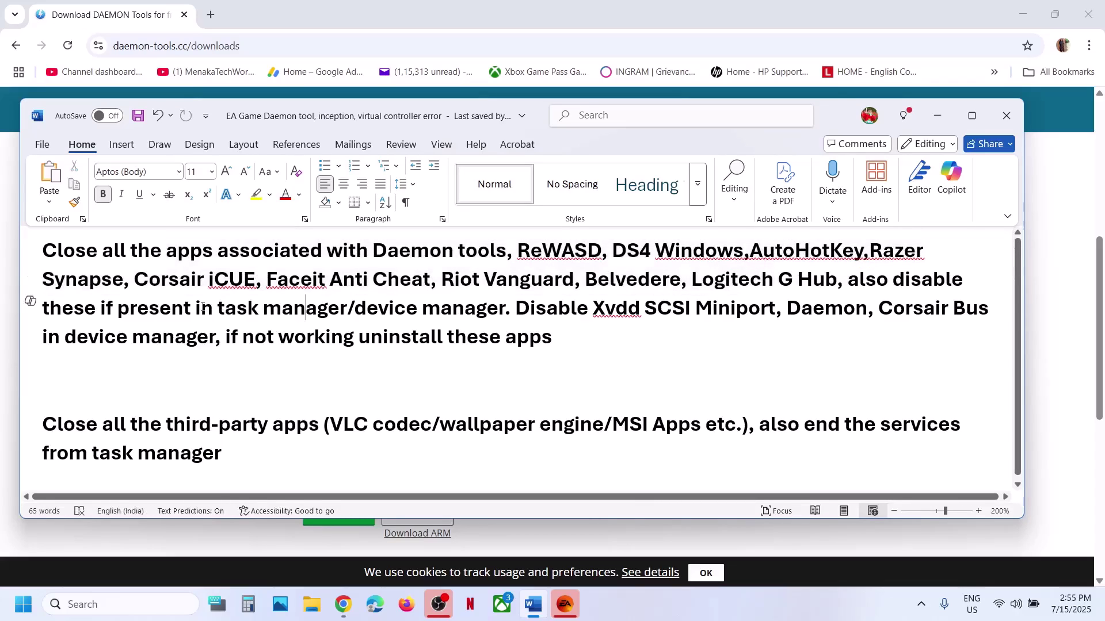
left_click_drag(223, 311, 639, 311)
Step: Reopen Device Manager, then return to the Word notes and select Xvdd SCSI Miniport
right_click(604, 311)
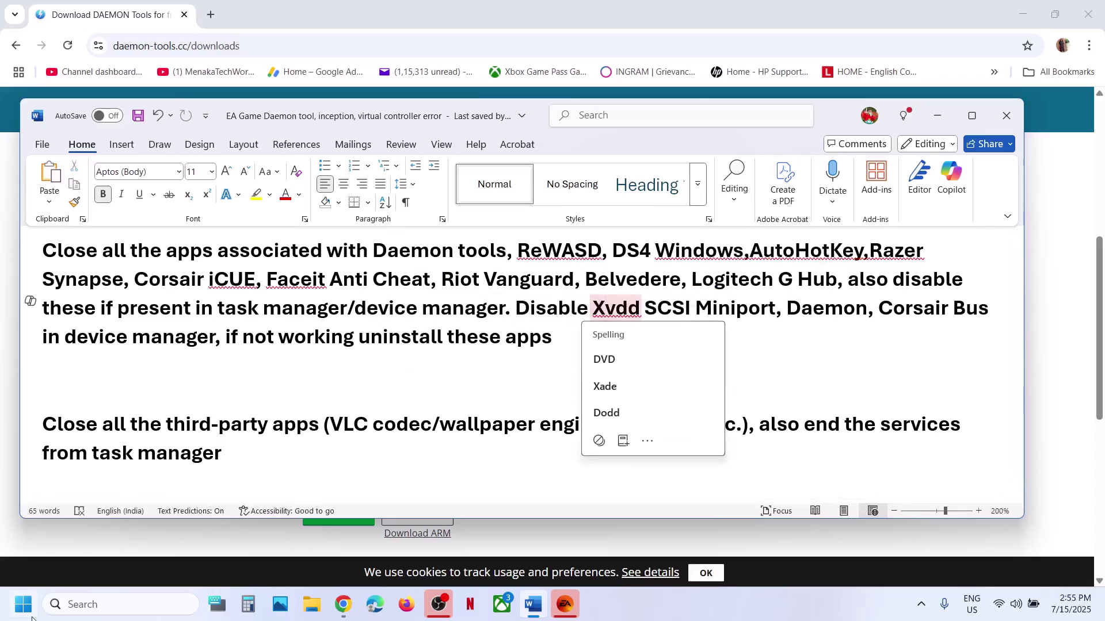
right_click(17, 607)
left_click(75, 286)
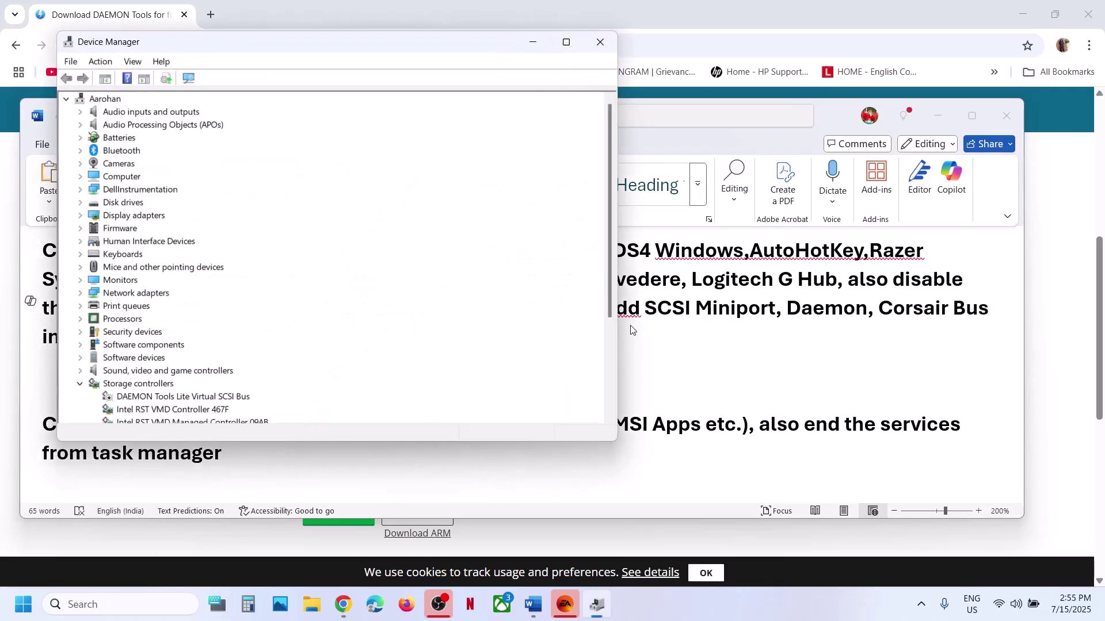
left_click(615, 315)
left_click_drag(598, 309, 771, 310)
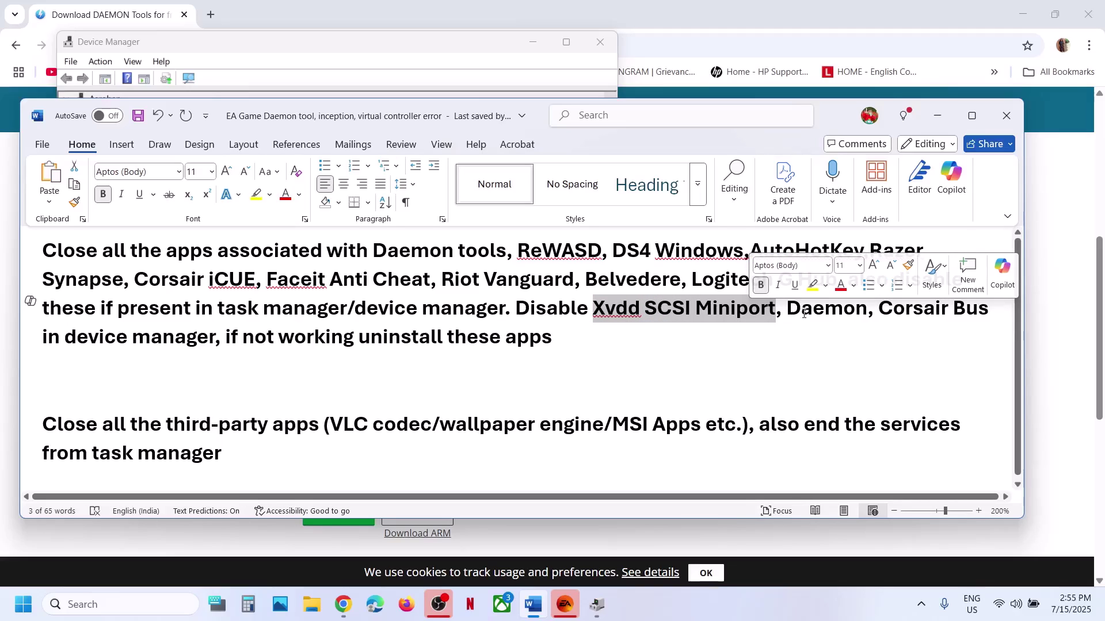
Step: Highlight Corsair Bus, the uninstall advice and third-party apps paragraph, then switch to the EA WRC page
left_click_drag(893, 309, 936, 310)
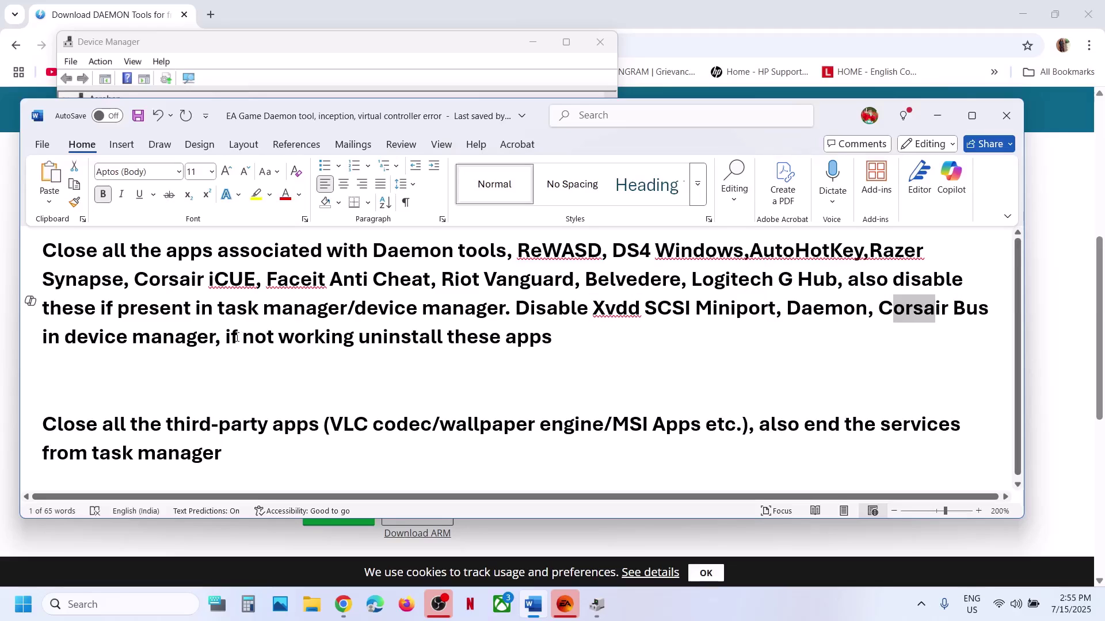
left_click_drag(229, 338, 561, 345)
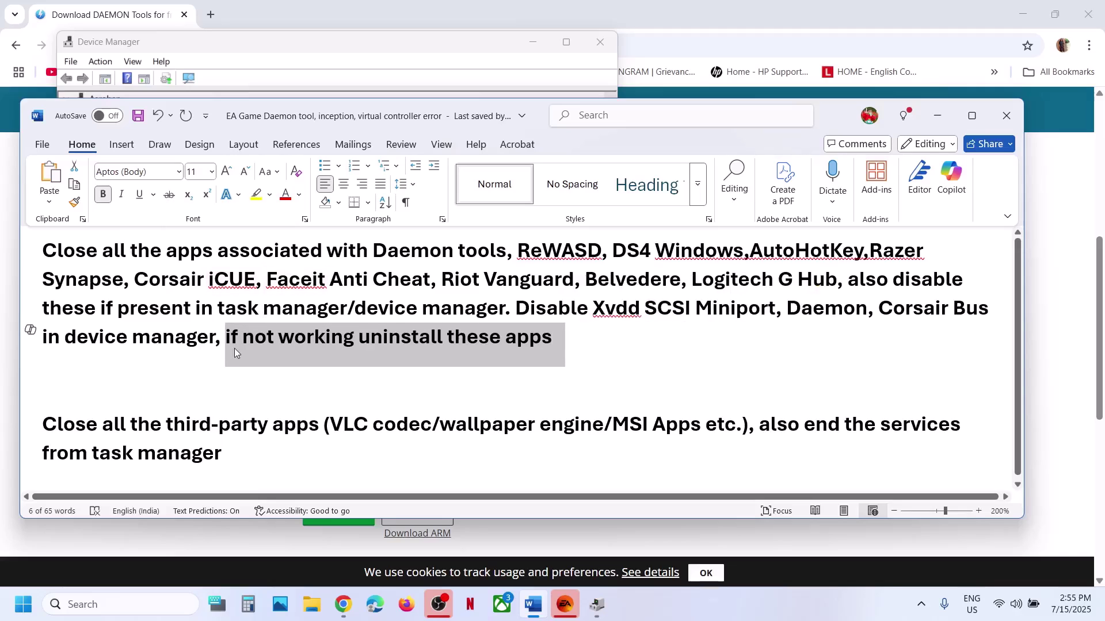
scroll(219, 400, "down", 1)
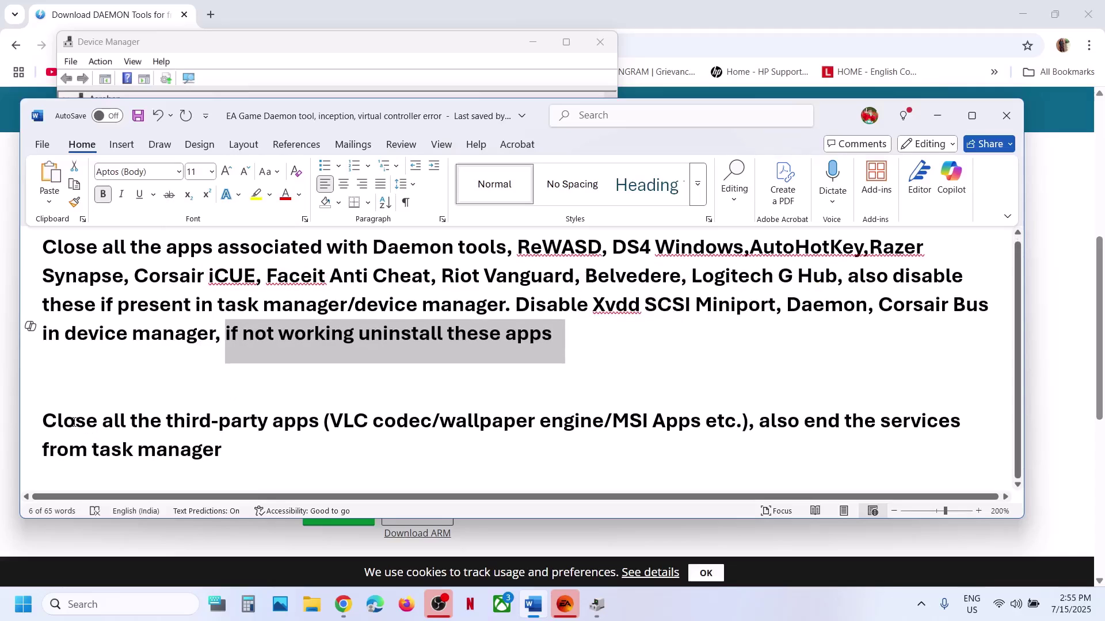
left_click_drag(43, 421, 371, 423)
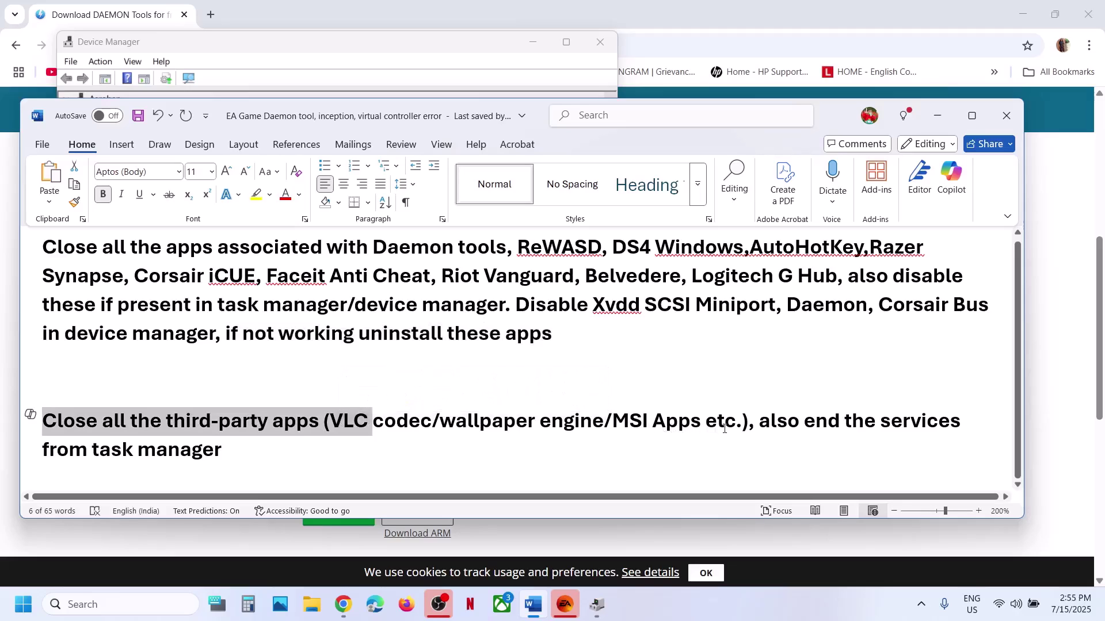
left_click_drag(312, 447, 66, 425)
left_click(217, 304)
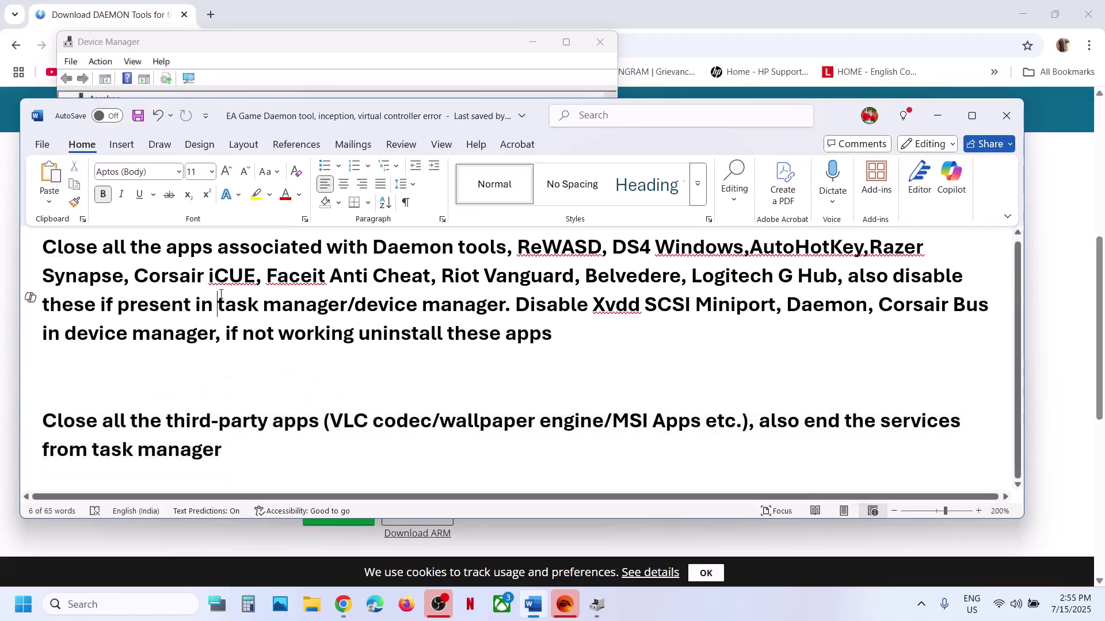
left_click(638, 35)
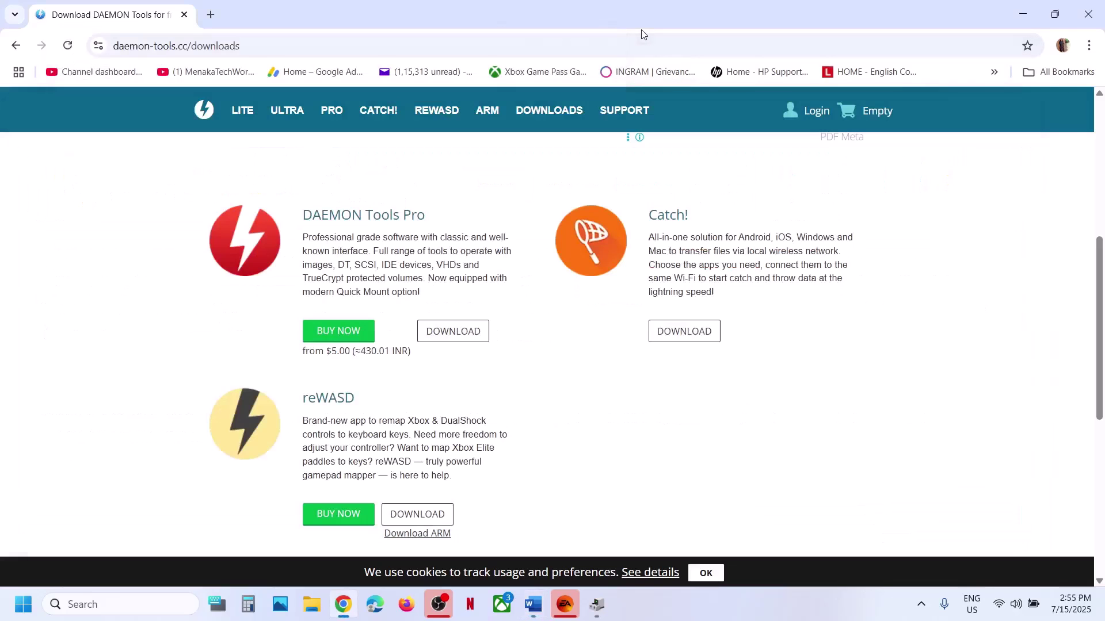
left_click(565, 604)
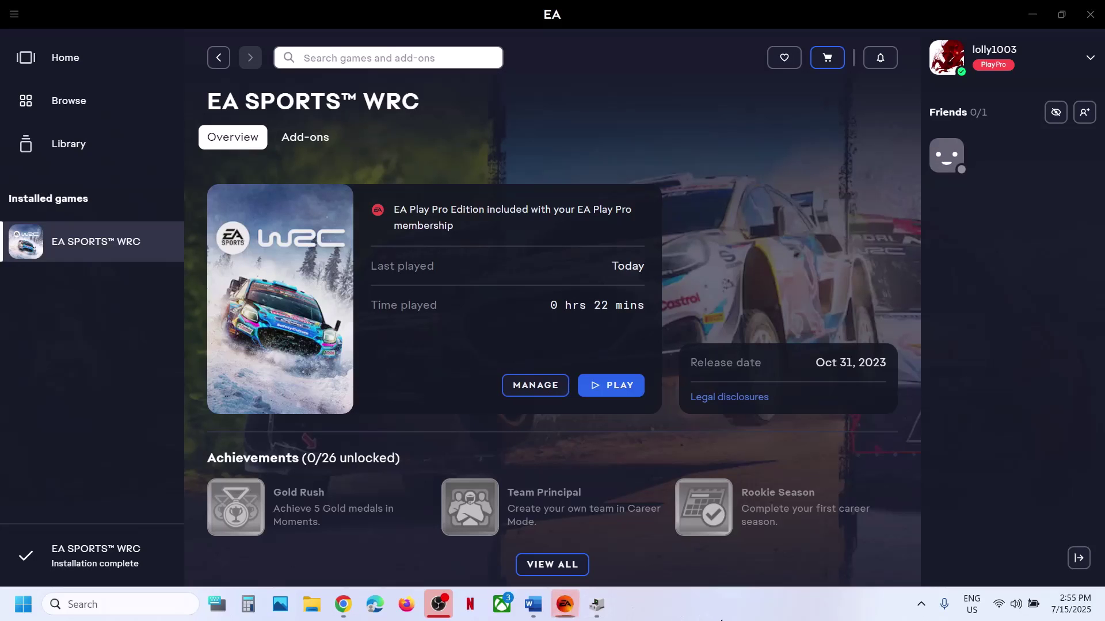